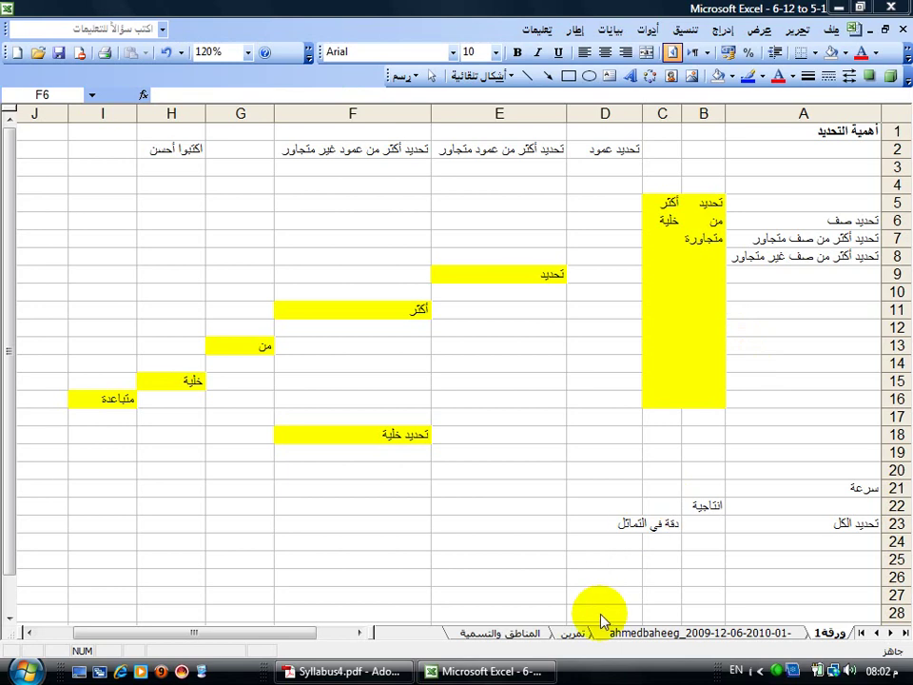
# - Open the تمرين sheet and fill cell A1 with light yellow
pyautogui.click(580, 633)
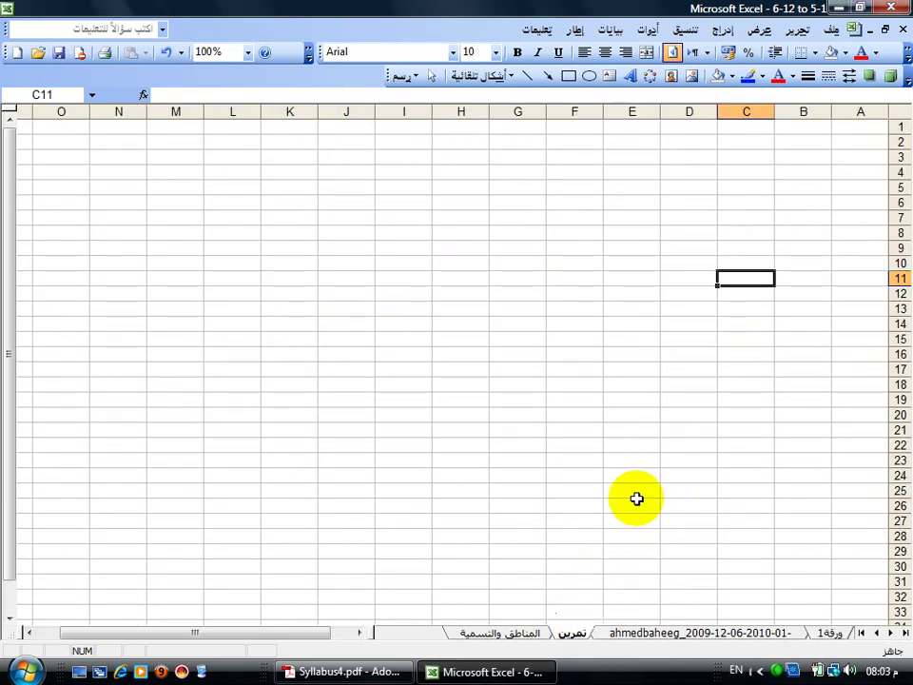
pyautogui.click(860, 121)
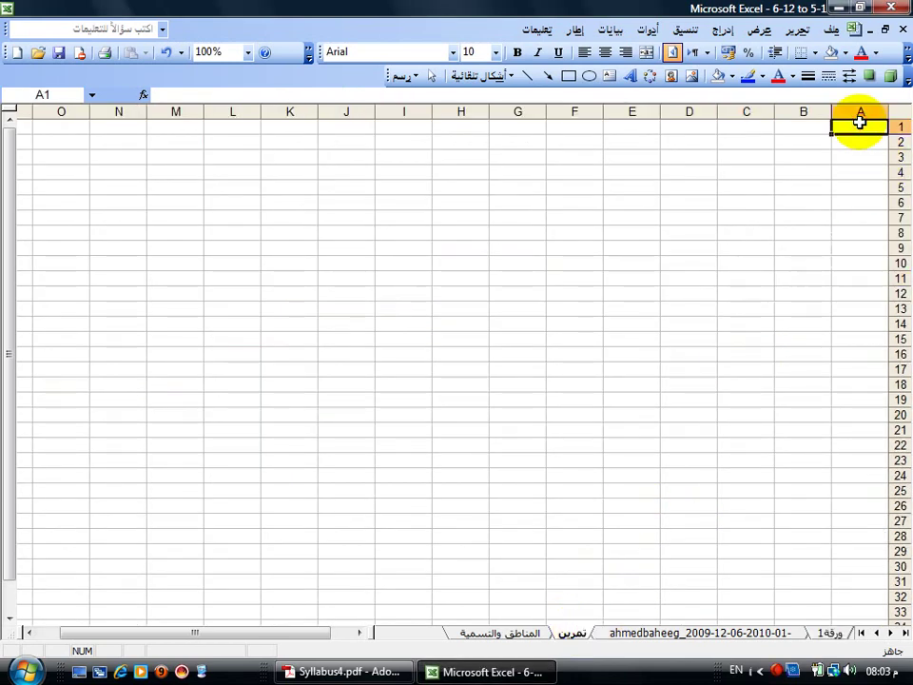
pyautogui.click(849, 261)
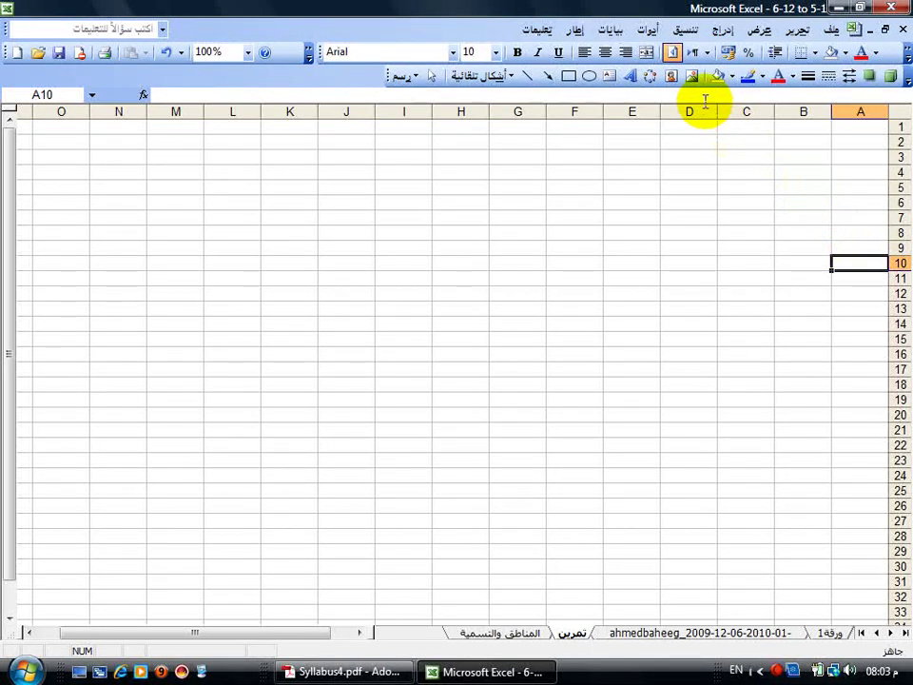
pyautogui.click(884, 127)
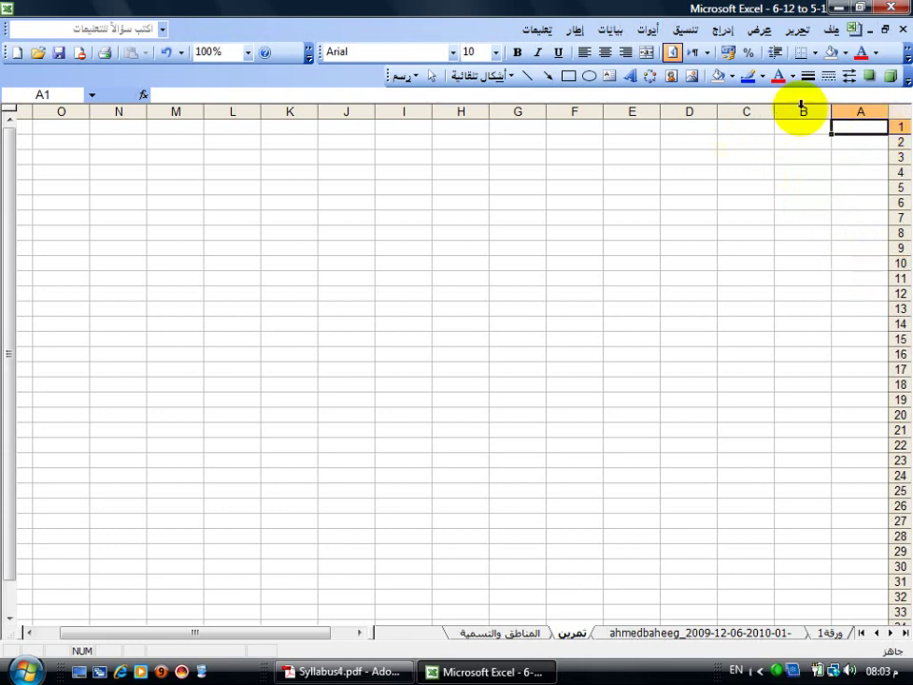
pyautogui.click(731, 76)
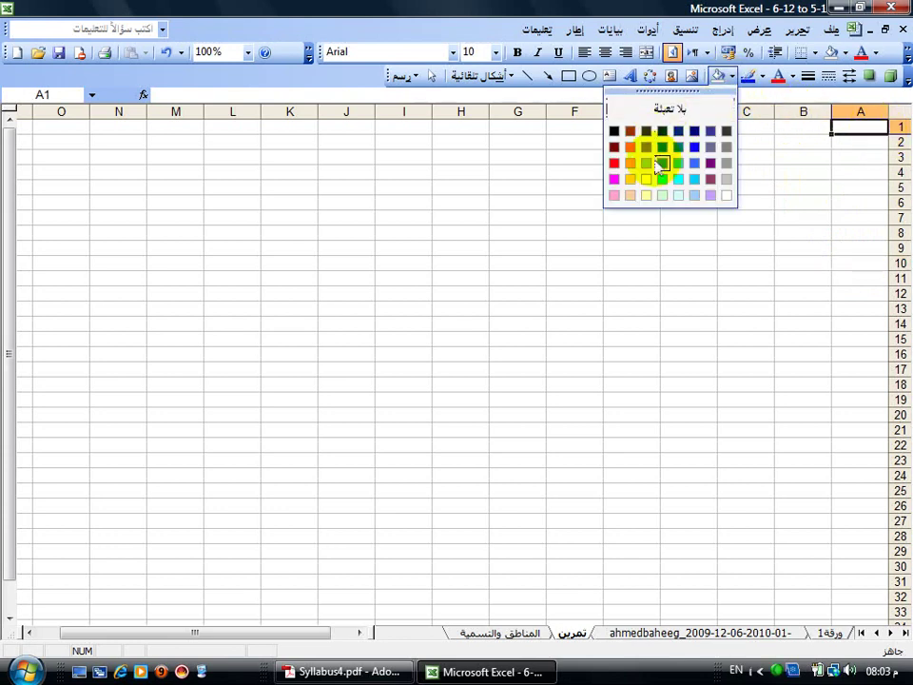
pyautogui.click(645, 195)
# - Fill cells A2, A3, A4 and A5 with light yellow, one cell at a time
pyautogui.click(836, 139)
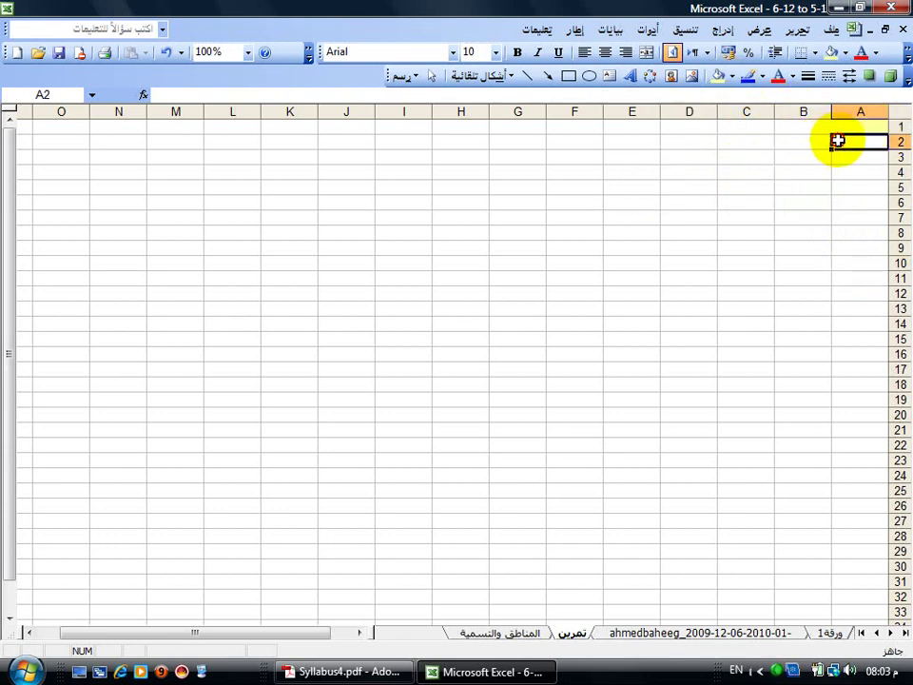
pyautogui.click(719, 76)
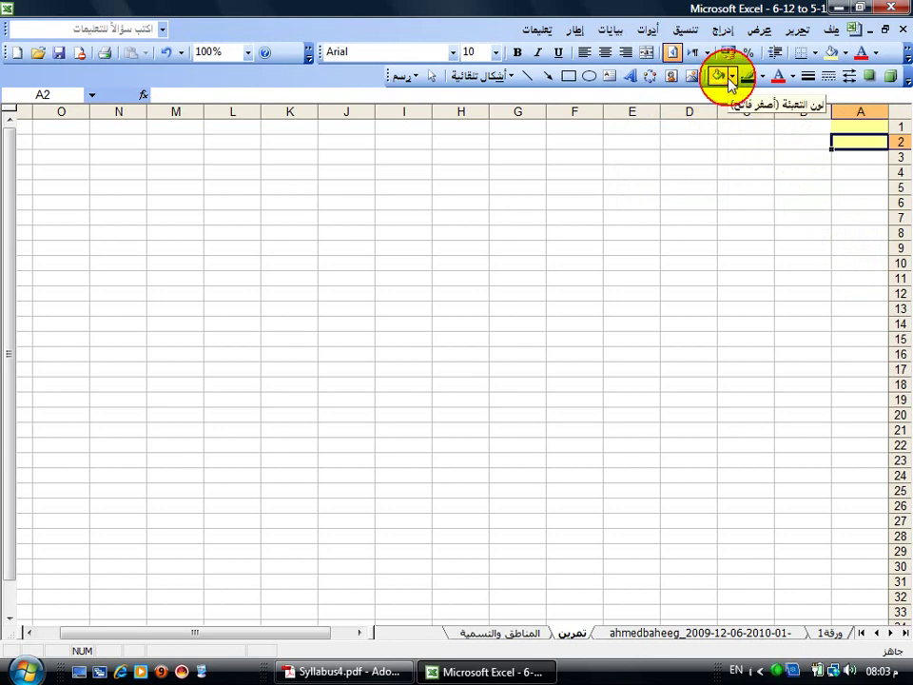
pyautogui.click(857, 157)
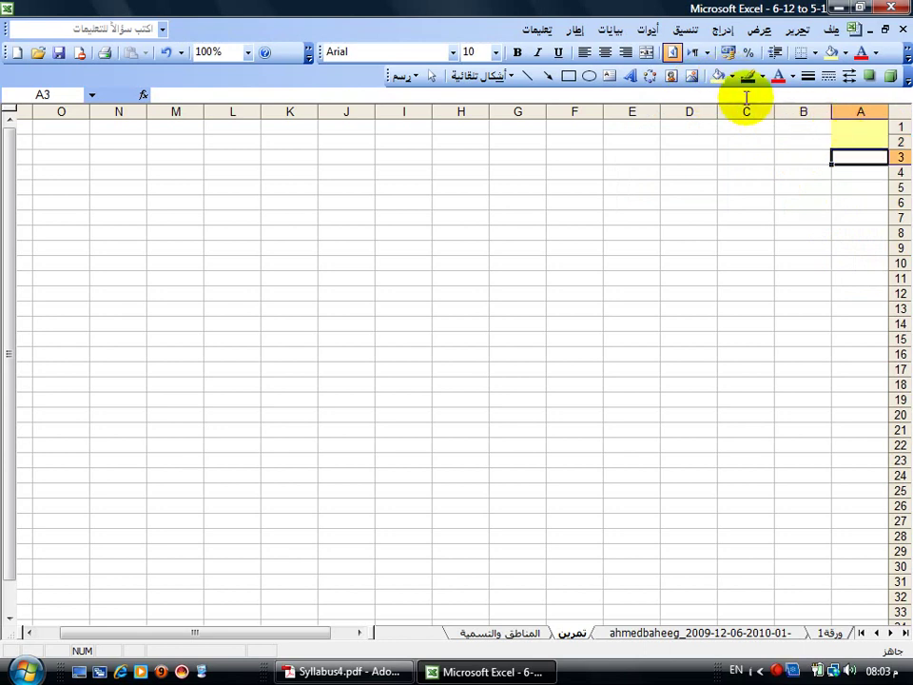
pyautogui.click(719, 76)
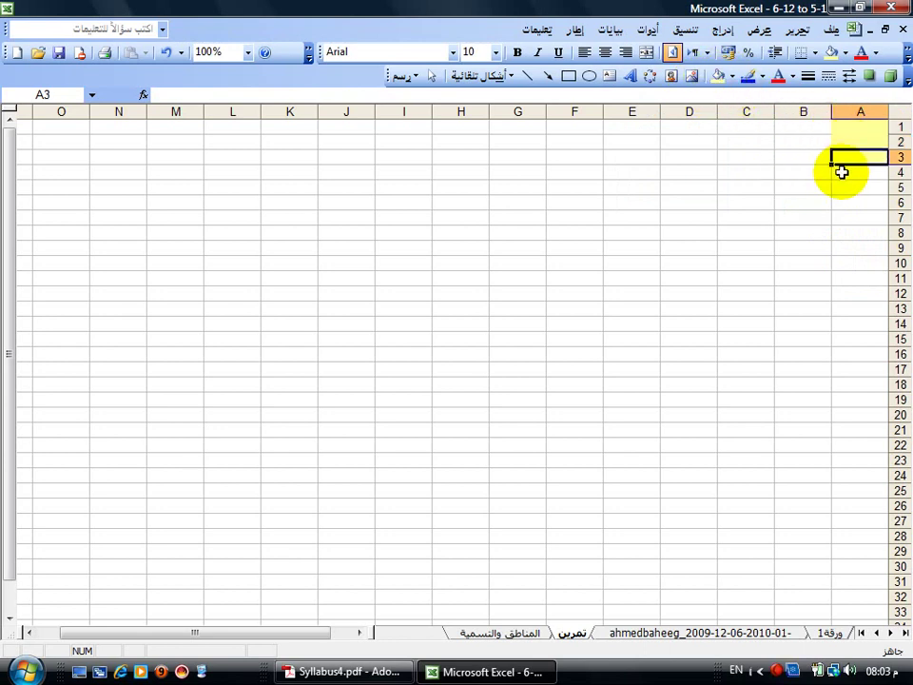
pyautogui.click(841, 171)
pyautogui.click(721, 76)
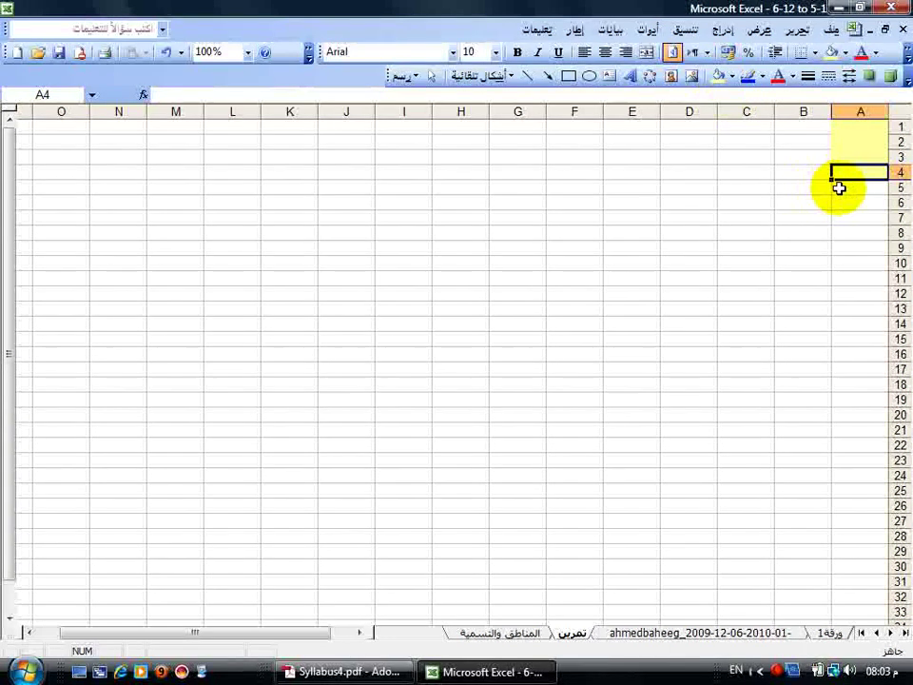
pyautogui.click(837, 187)
pyautogui.click(718, 76)
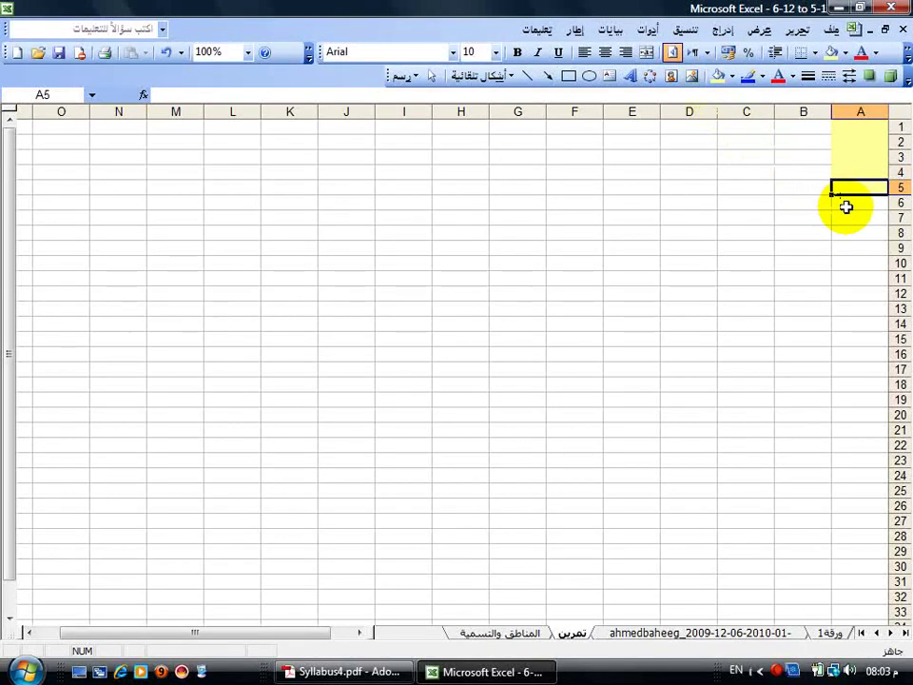
# - Continue down column A, filling cells A6, A7 and A8 individually with light yellow
pyautogui.click(845, 213)
pyautogui.click(844, 203)
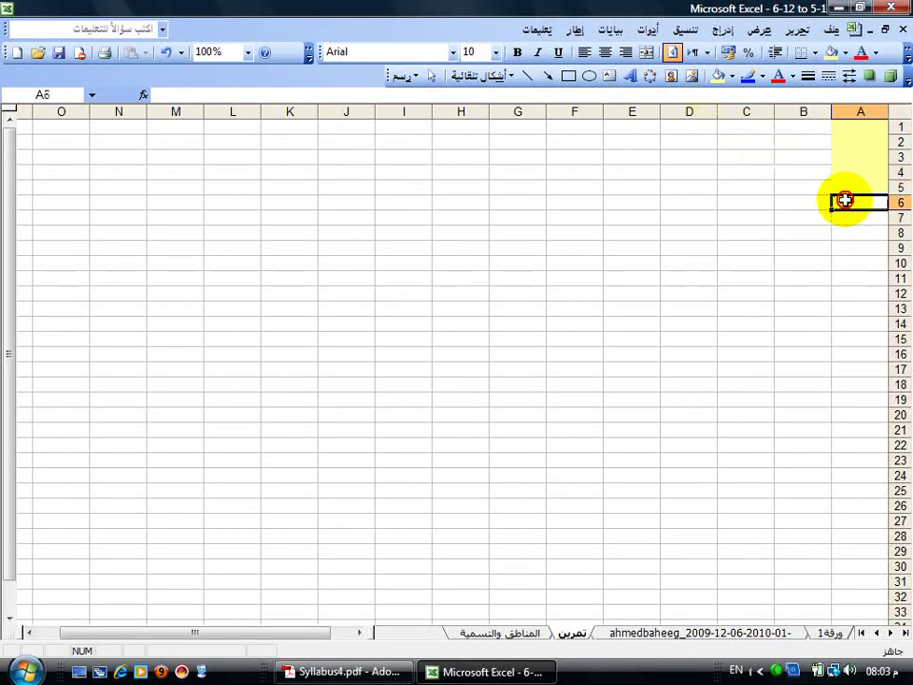
pyautogui.click(720, 76)
pyautogui.press('Return')
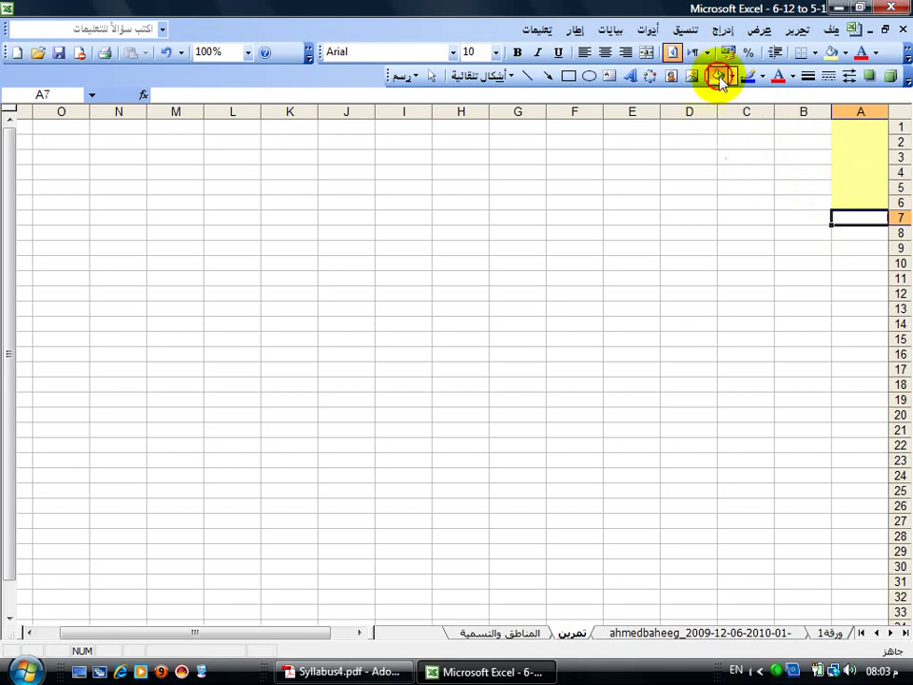
pyautogui.click(719, 76)
pyautogui.press('Return')
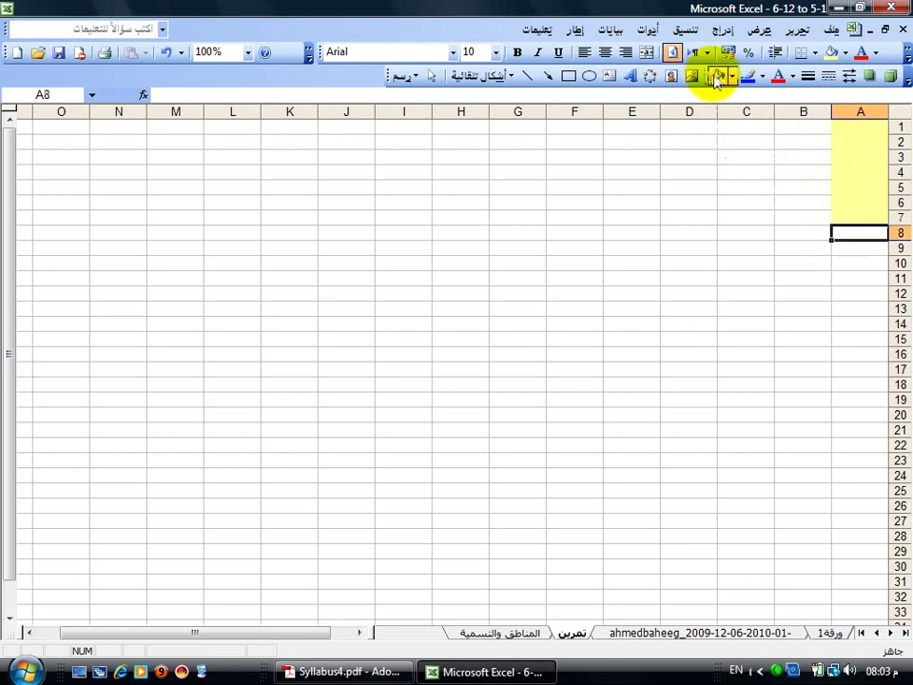
pyautogui.press('F4')
pyautogui.press('Return')
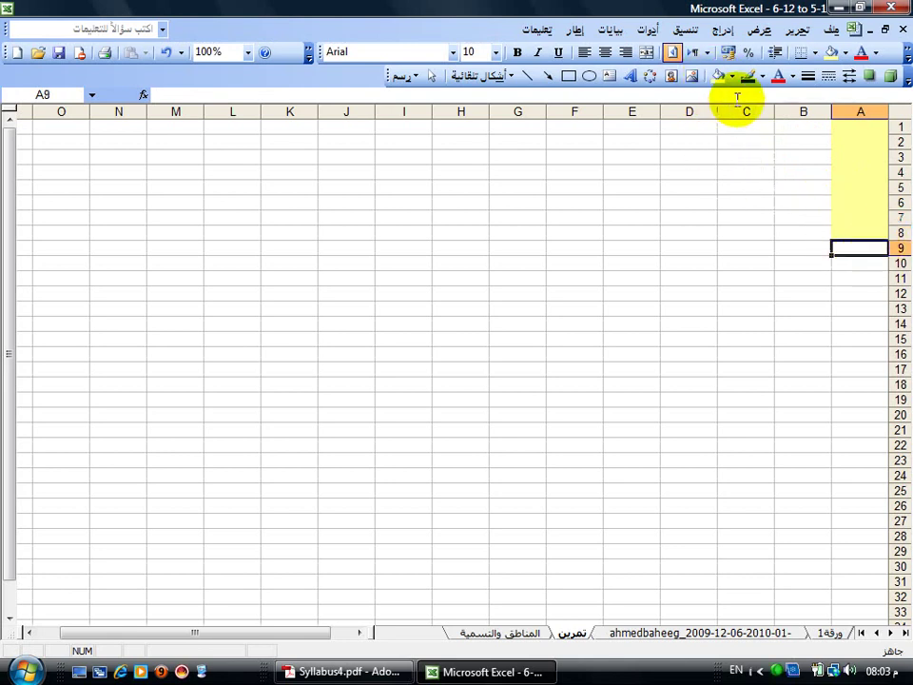
# - Fill cell A9 with bright yellow and cell A10 with light yellow
pyautogui.click(734, 77)
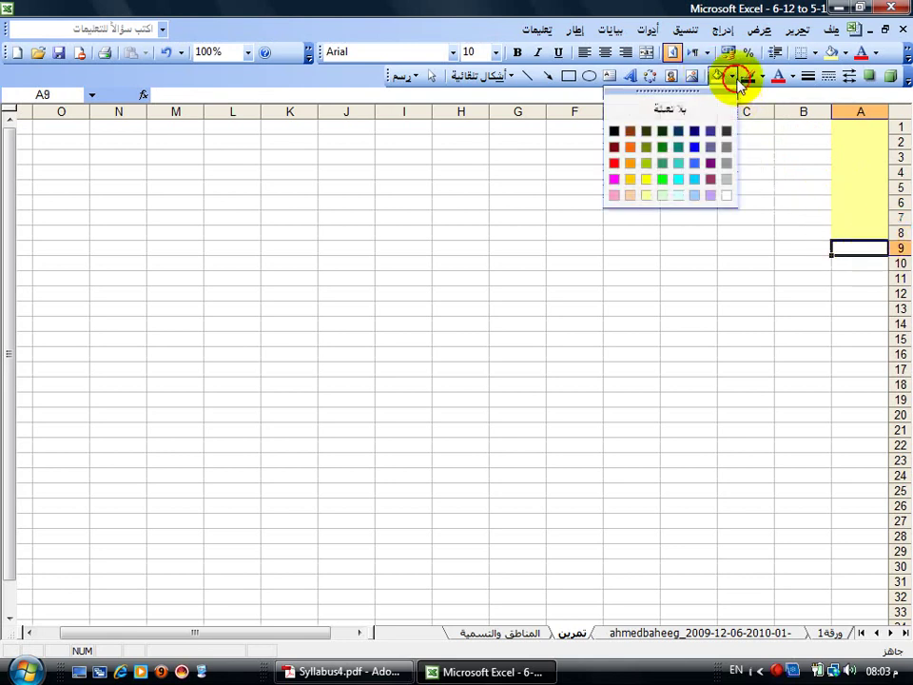
pyautogui.click(644, 181)
pyautogui.click(866, 261)
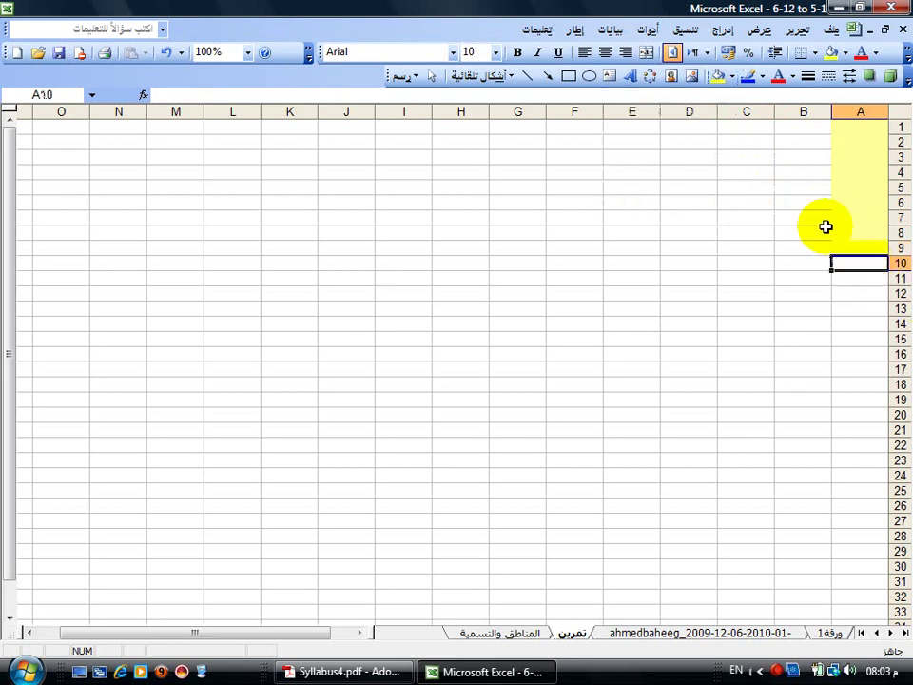
pyautogui.click(730, 77)
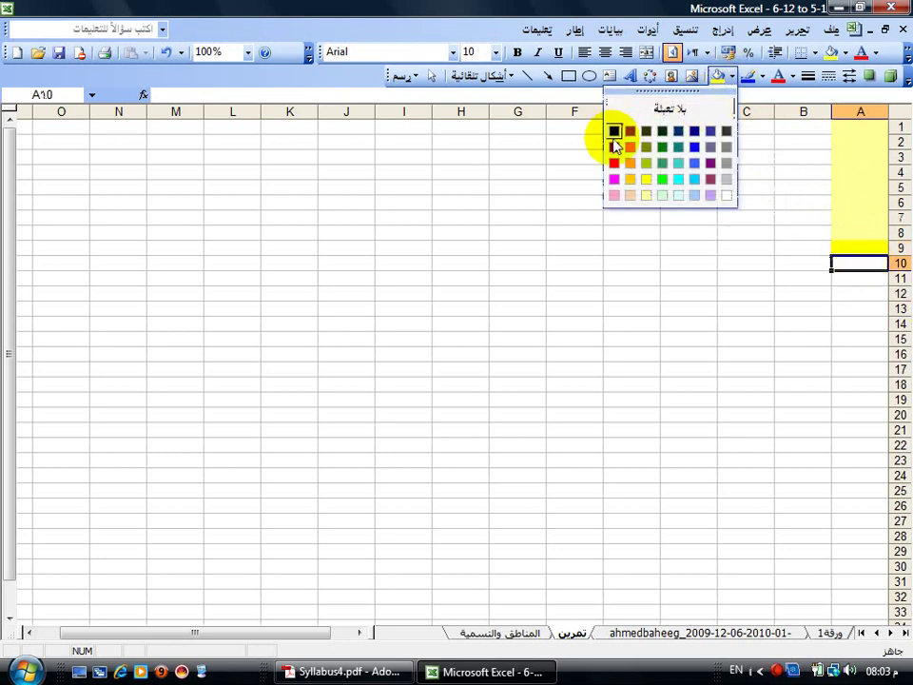
pyautogui.click(654, 209)
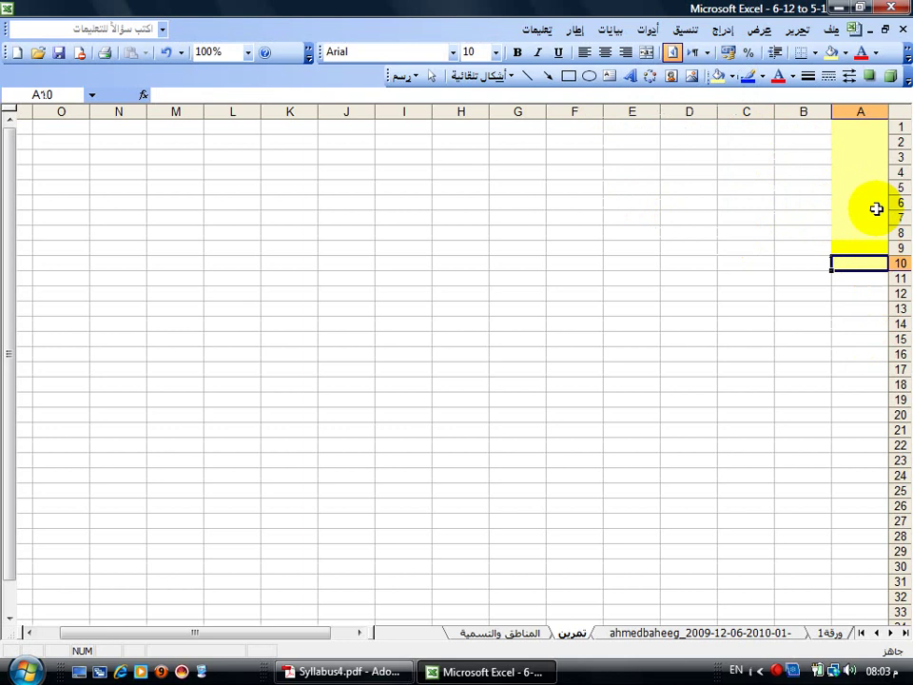
# - Enter 20 in cell A11, directly beneath the coloured cells of column A
pyautogui.click(880, 128)
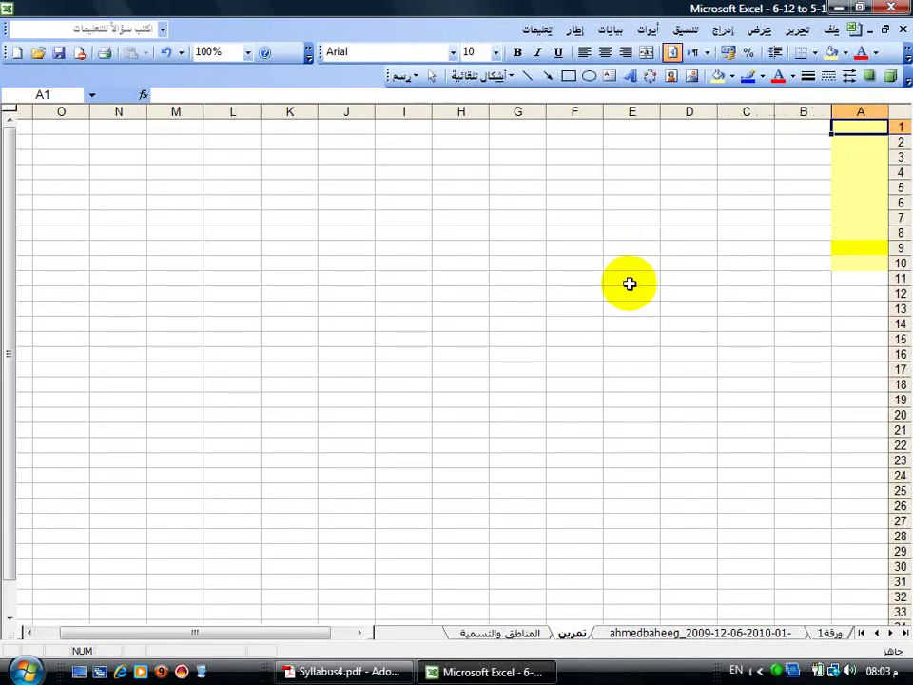
pyautogui.click(858, 290)
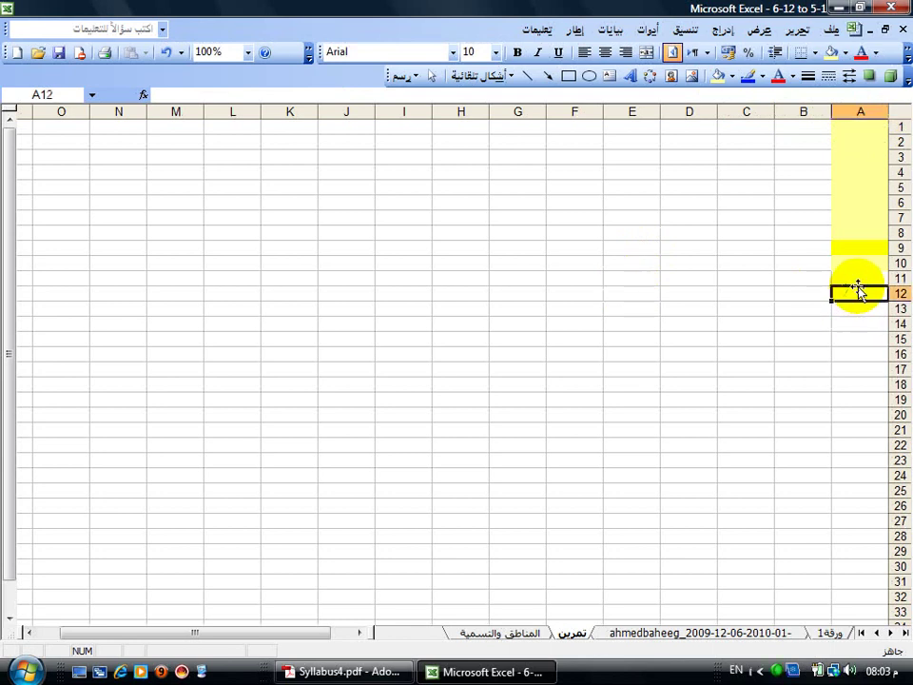
pyautogui.click(858, 278)
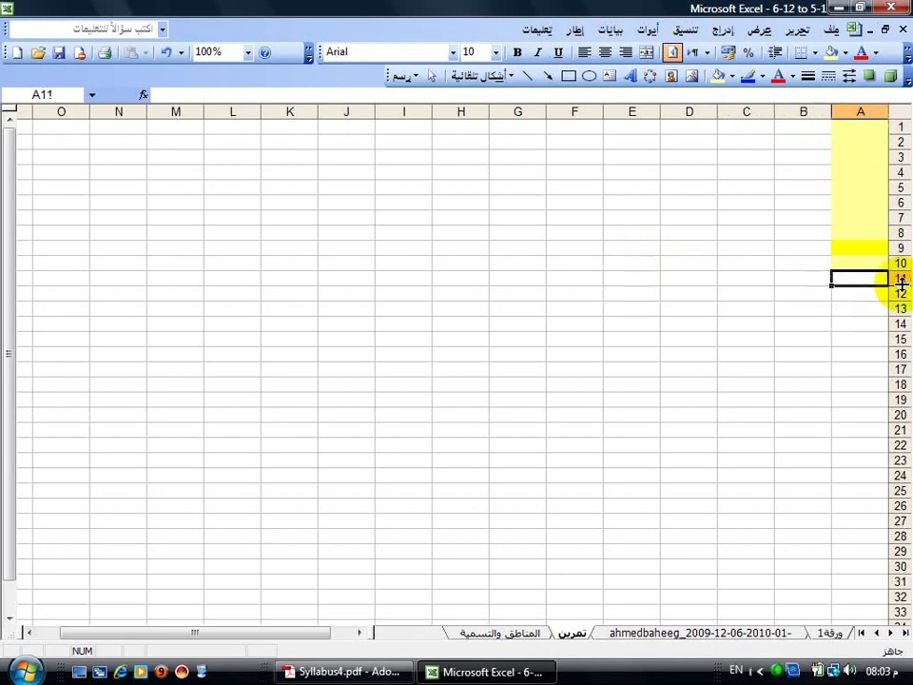
pyautogui.write('=')
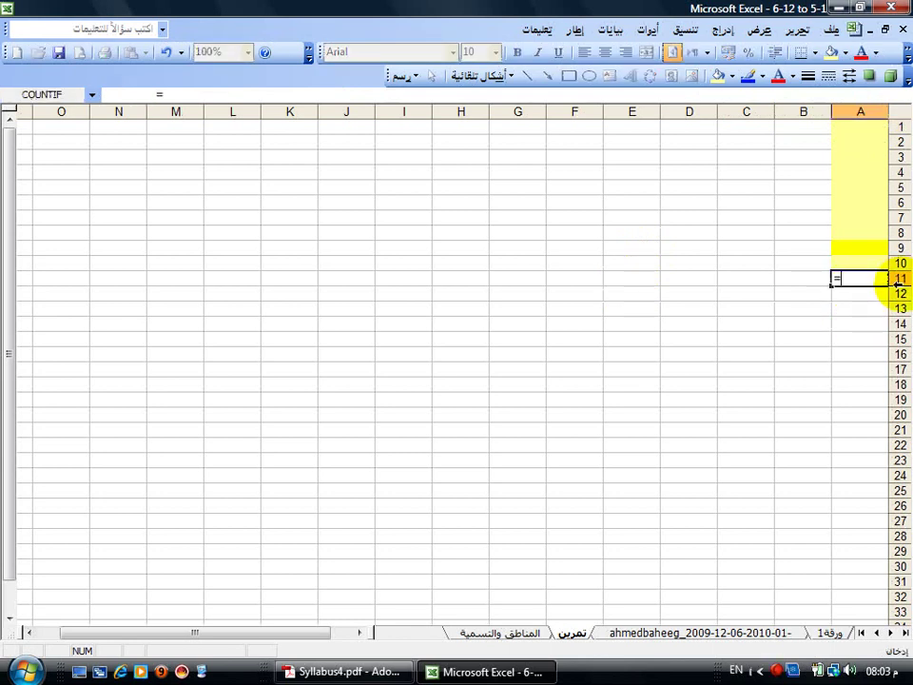
pyautogui.write('@')
pyautogui.press('BackSpace')
pyautogui.press('Return')
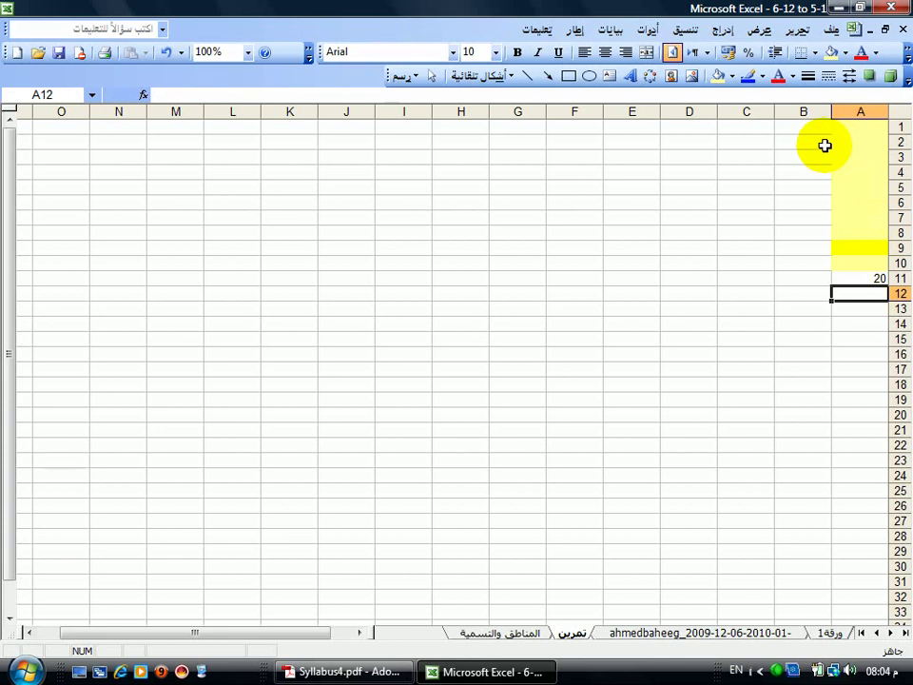
# - Fill the whole range B1:B10 with light yellow at once and enter 2 in cell B11
pyautogui.moveTo(815, 128); pyautogui.dragTo(807, 259)
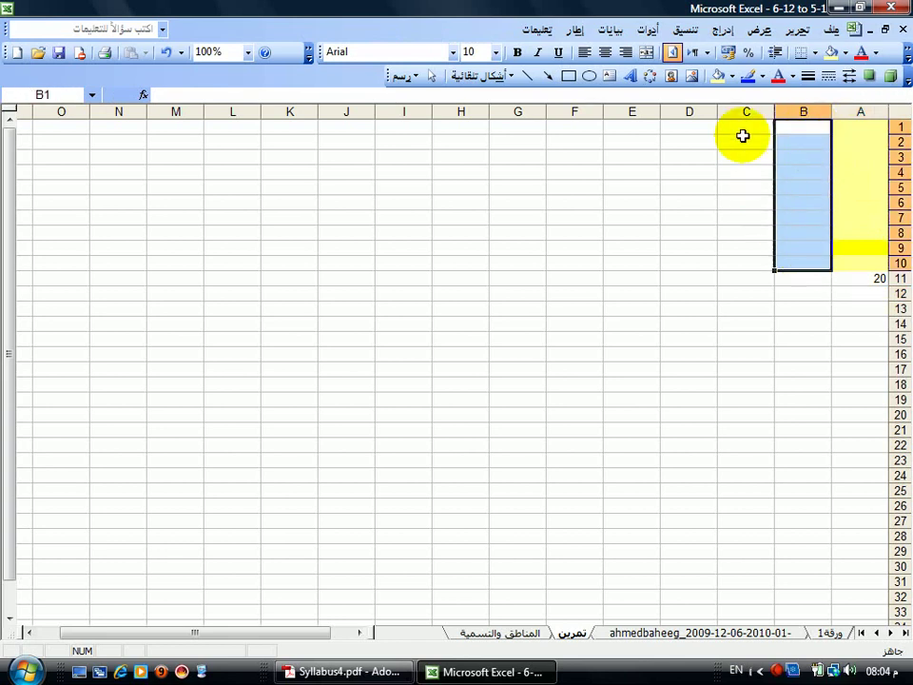
pyautogui.click(720, 75)
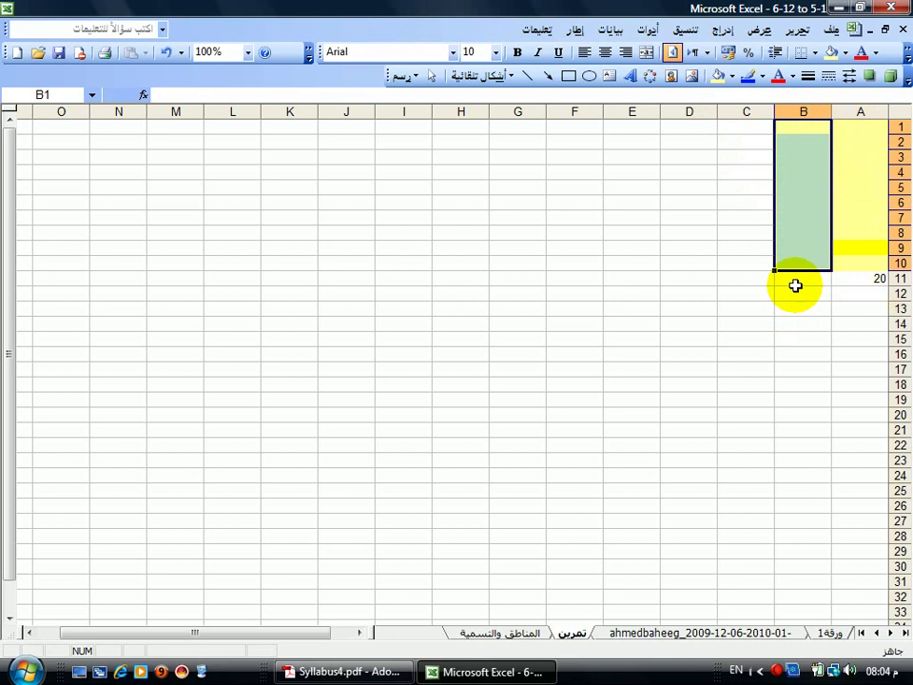
pyautogui.click(793, 282)
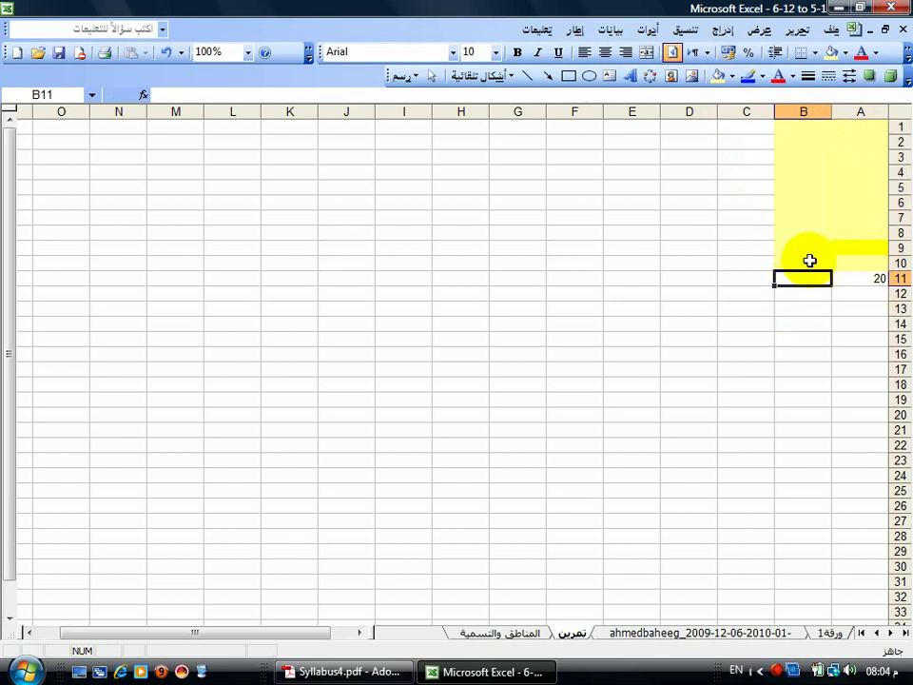
pyautogui.write('2')
pyautogui.press('Return')
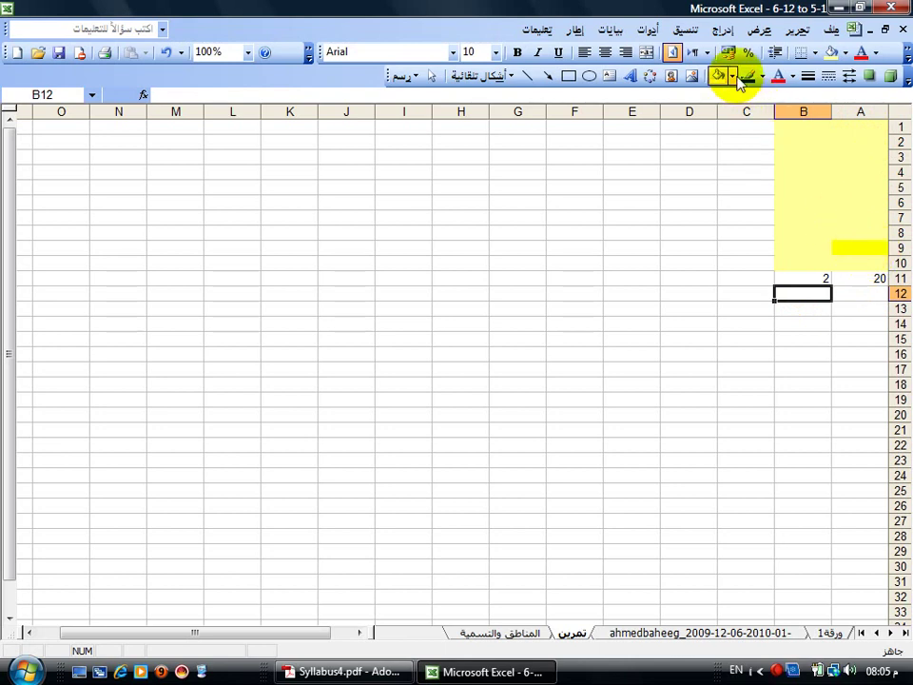
pyautogui.click(733, 77)
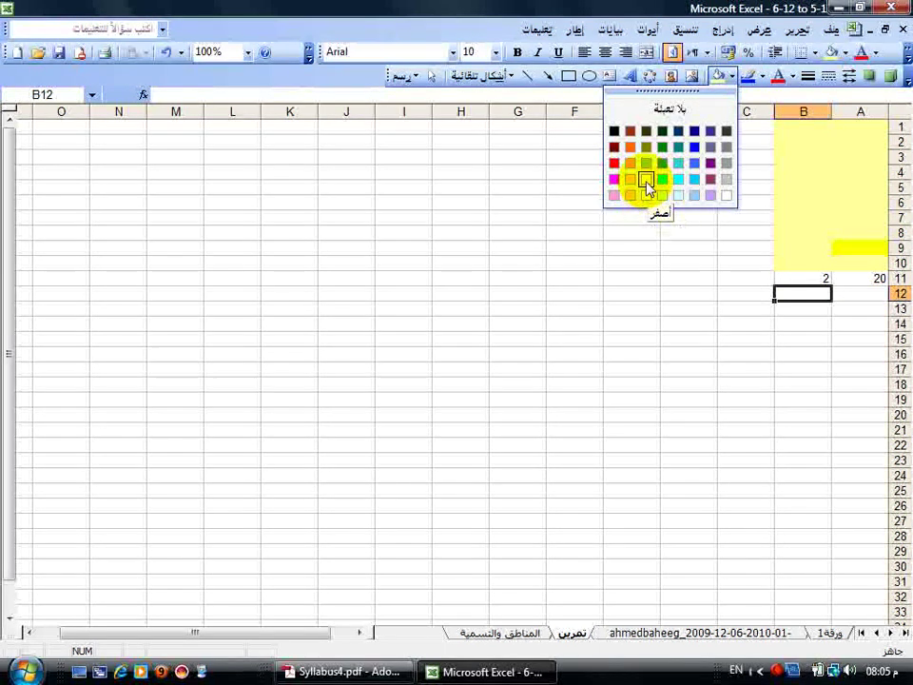
pyautogui.click(648, 10)
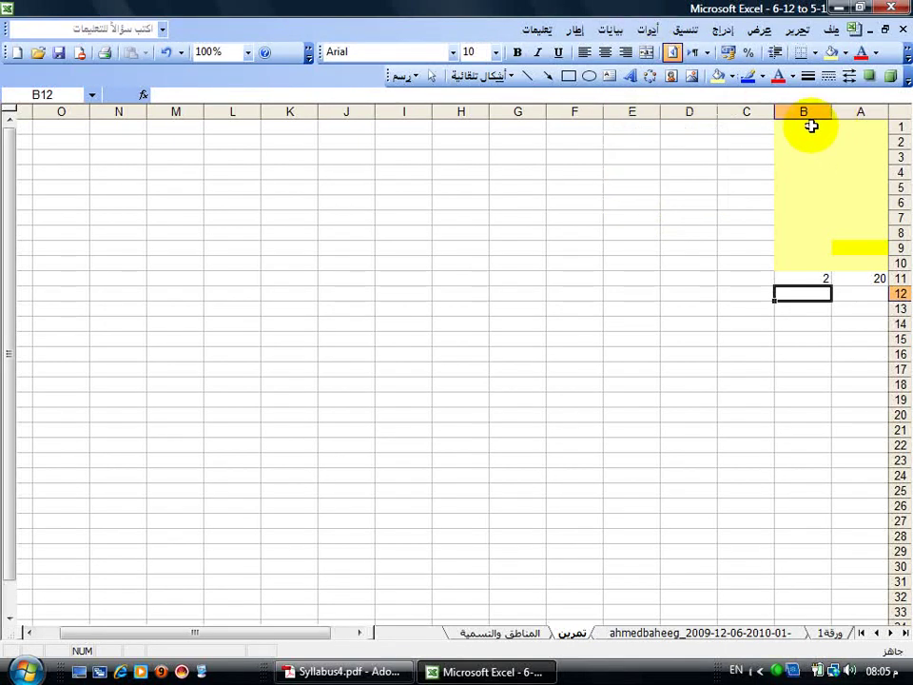
pyautogui.moveTo(811, 127); pyautogui.dragTo(811, 261)
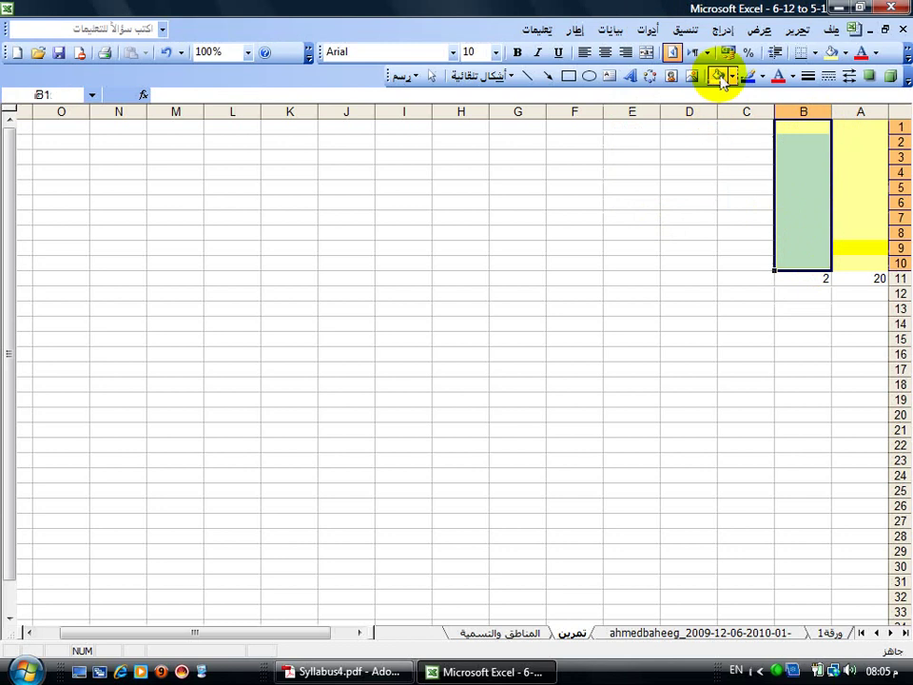
pyautogui.click(786, 346)
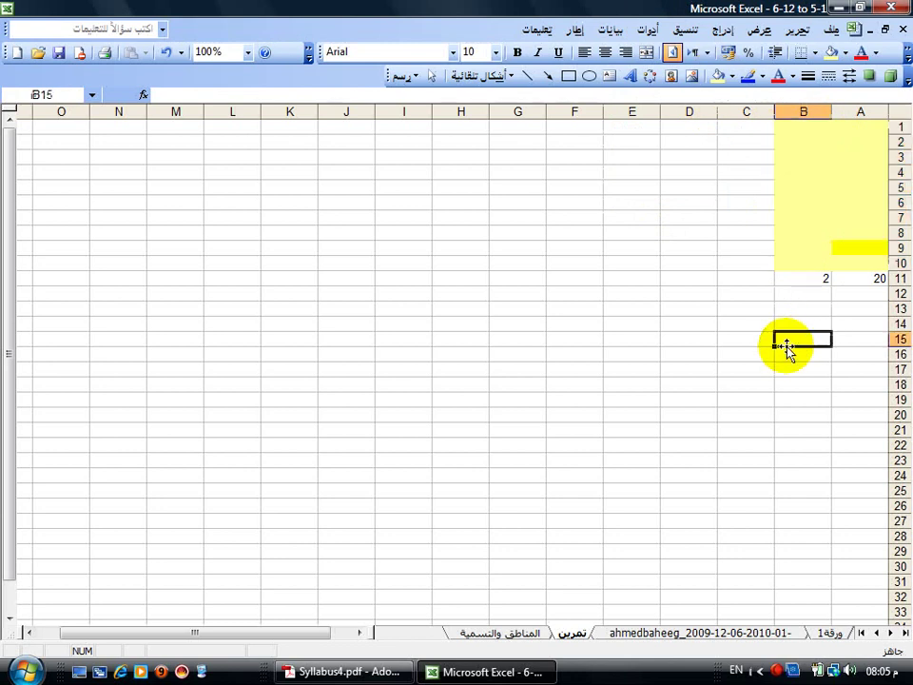
# - Return to the ورقة1 sheet and select the adjacent yellow cells B5:C16
pyautogui.click(843, 635)
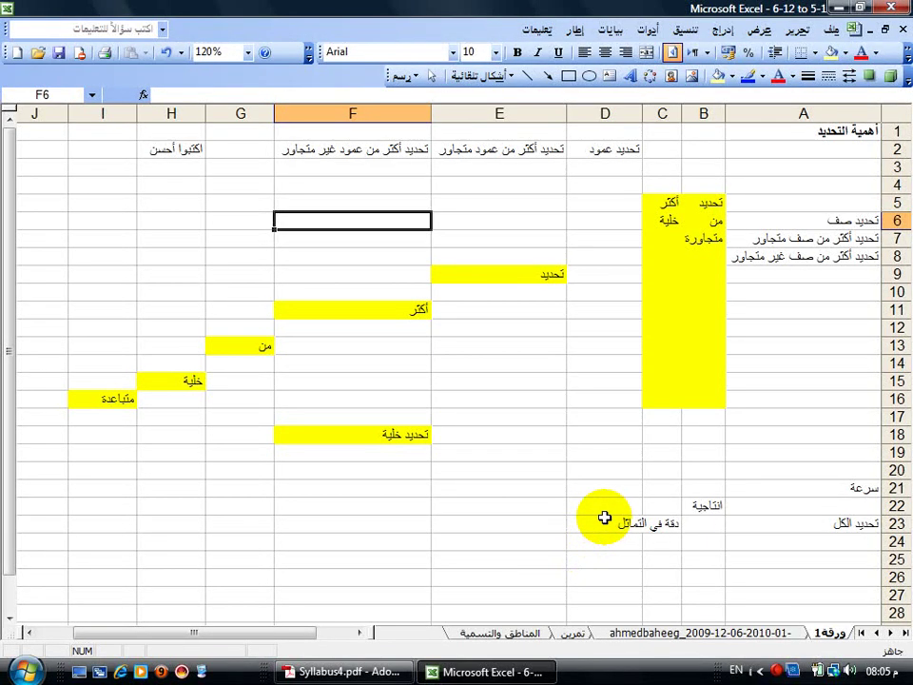
pyautogui.click(485, 179)
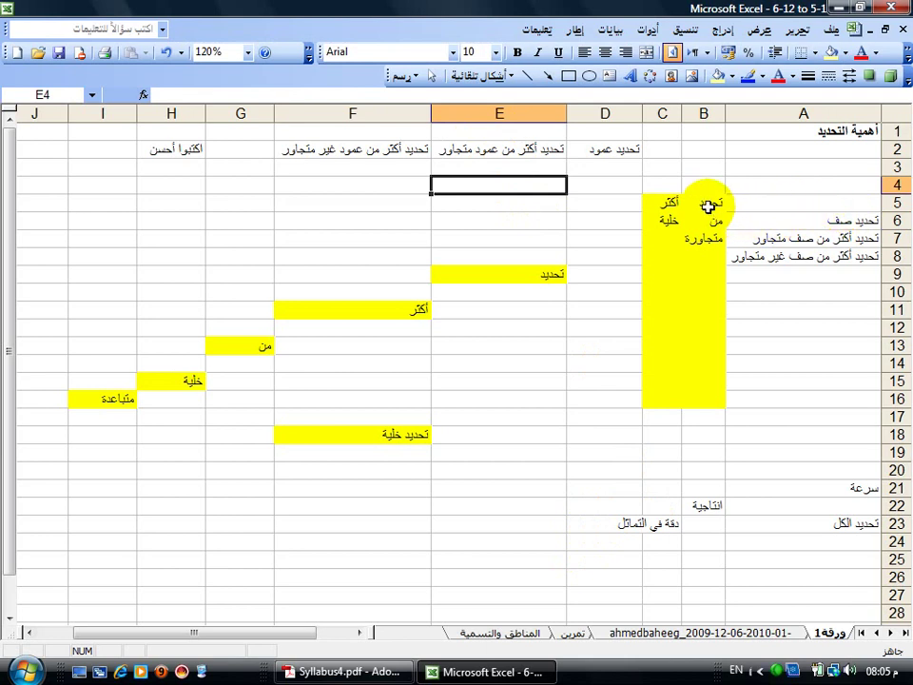
pyautogui.moveTo(707, 206); pyautogui.dragTo(643, 400)
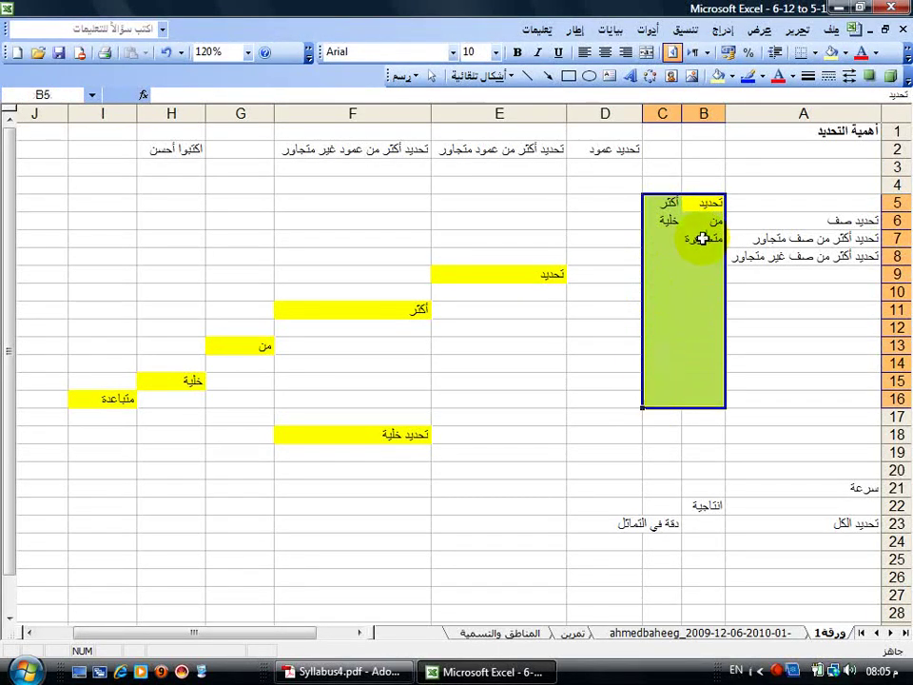
# - Select the adjacent yellow cells from B5 to C16 as one block, and clear the selection by going to cell C20
pyautogui.click(715, 202)
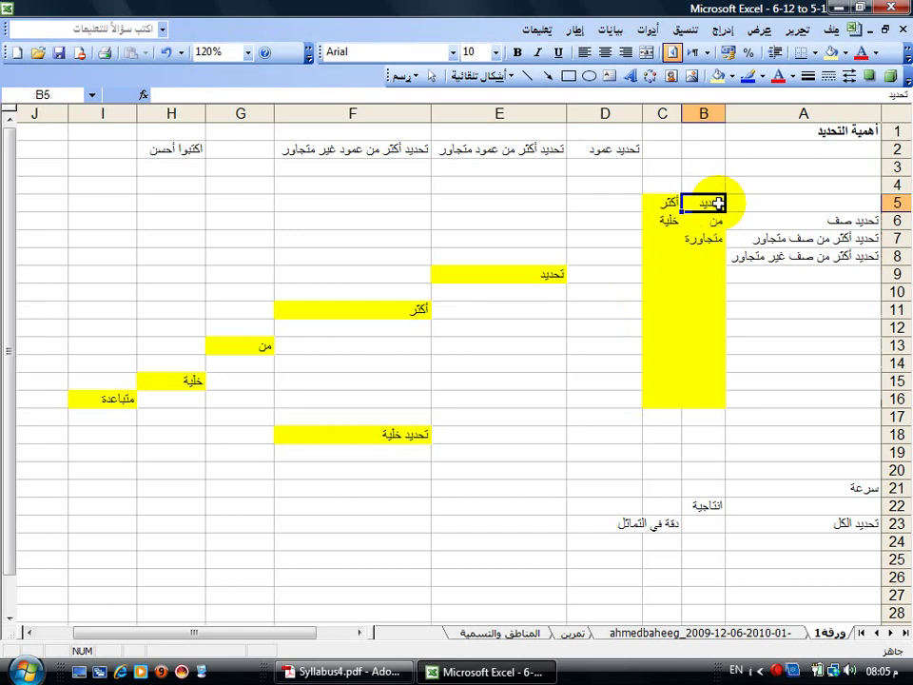
pyautogui.moveTo(715, 202); pyautogui.dragTo(666, 398)
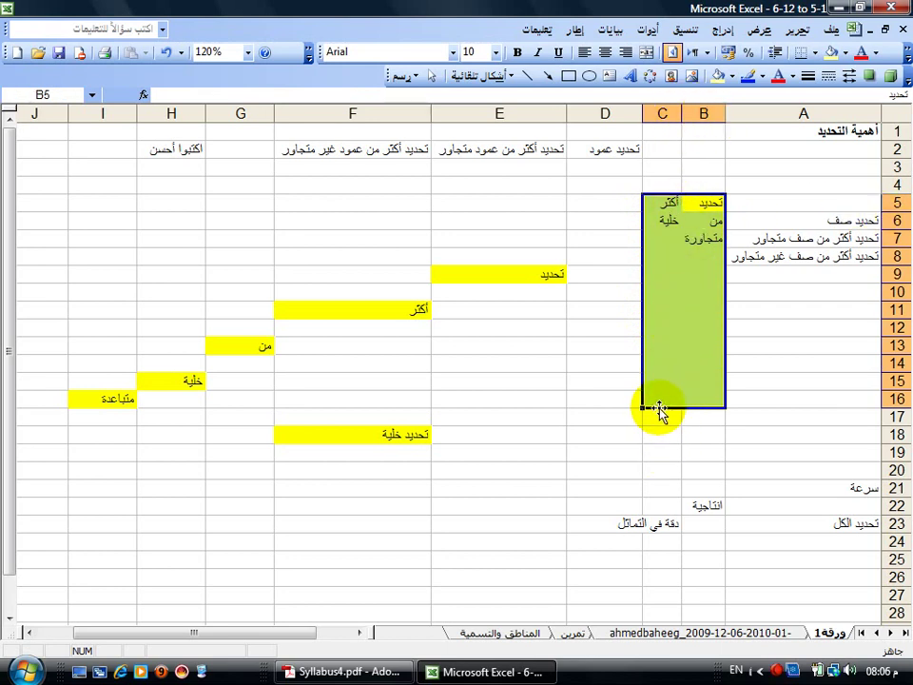
pyautogui.click(662, 472)
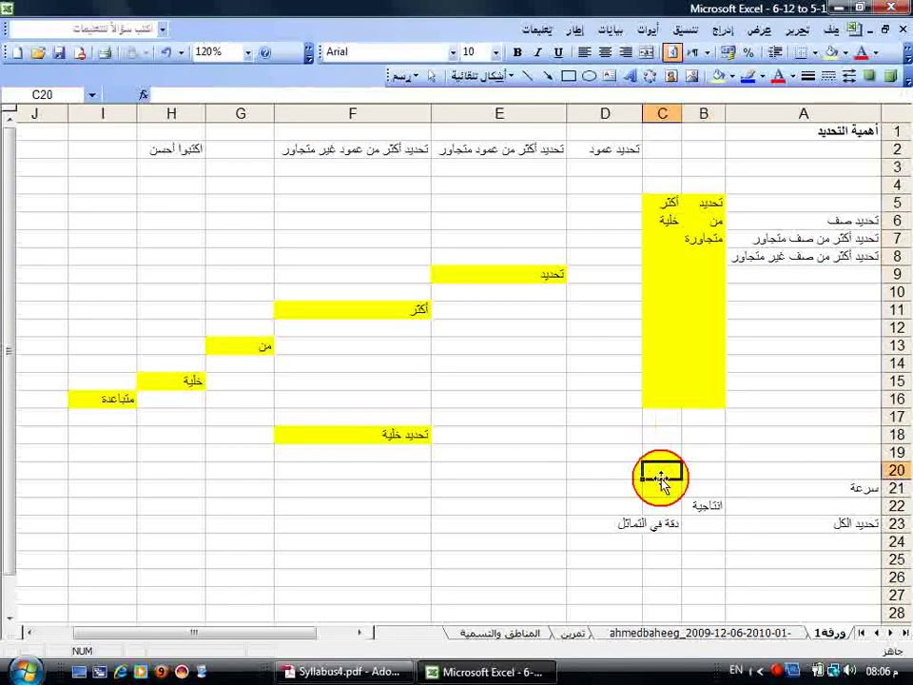
# - Select the same yellow block by entering its address b5:c16, and clear the selection by going to cell D15
pyautogui.click(41, 93)
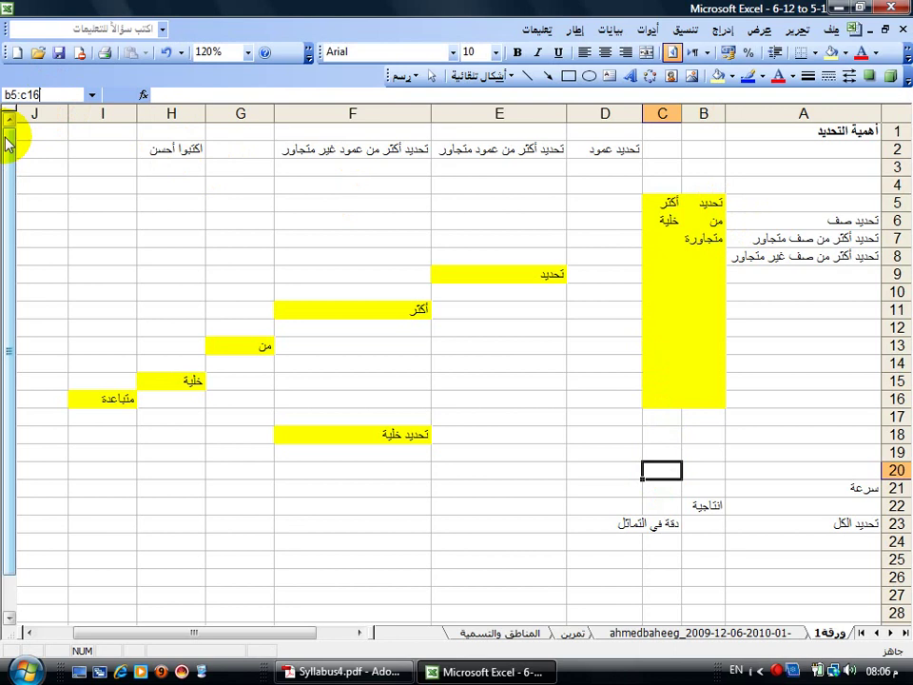
pyautogui.press('Return')
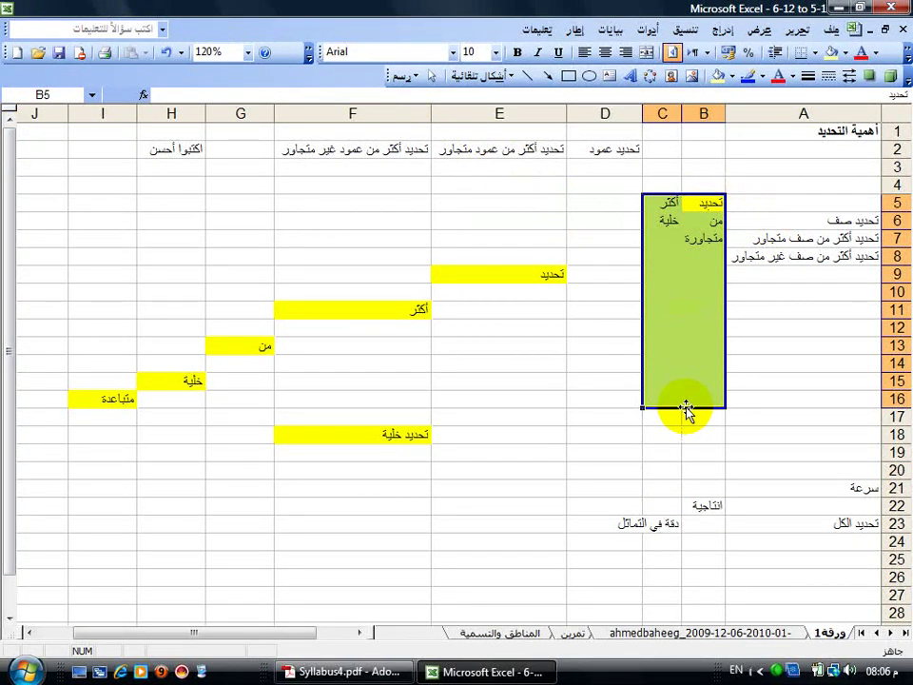
pyautogui.click(623, 376)
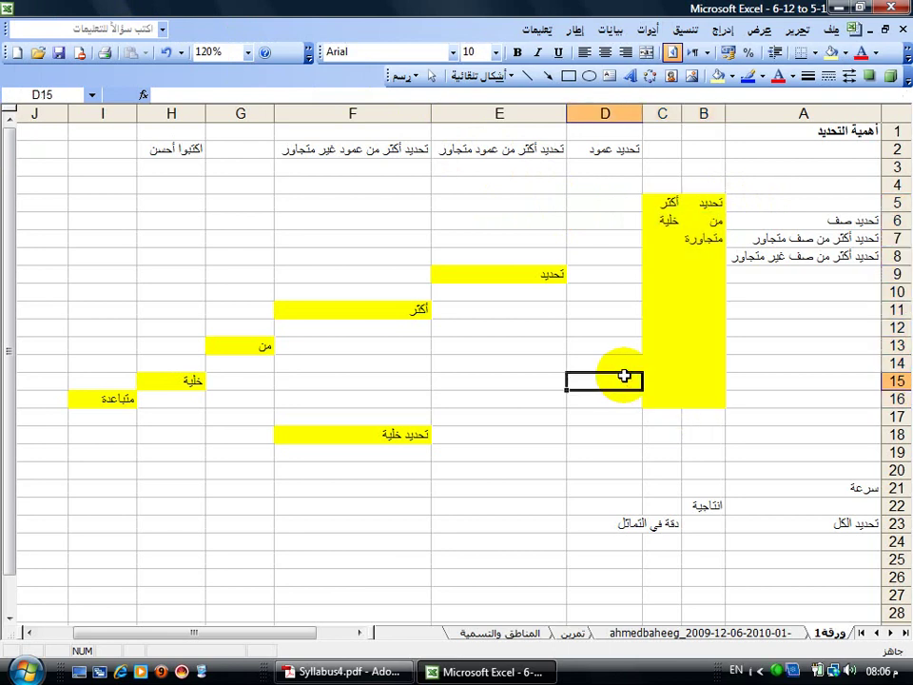
# - Try to select the scattered yellow cells E9, F11, G13, H15 and I16 one after another
pyautogui.click(533, 273)
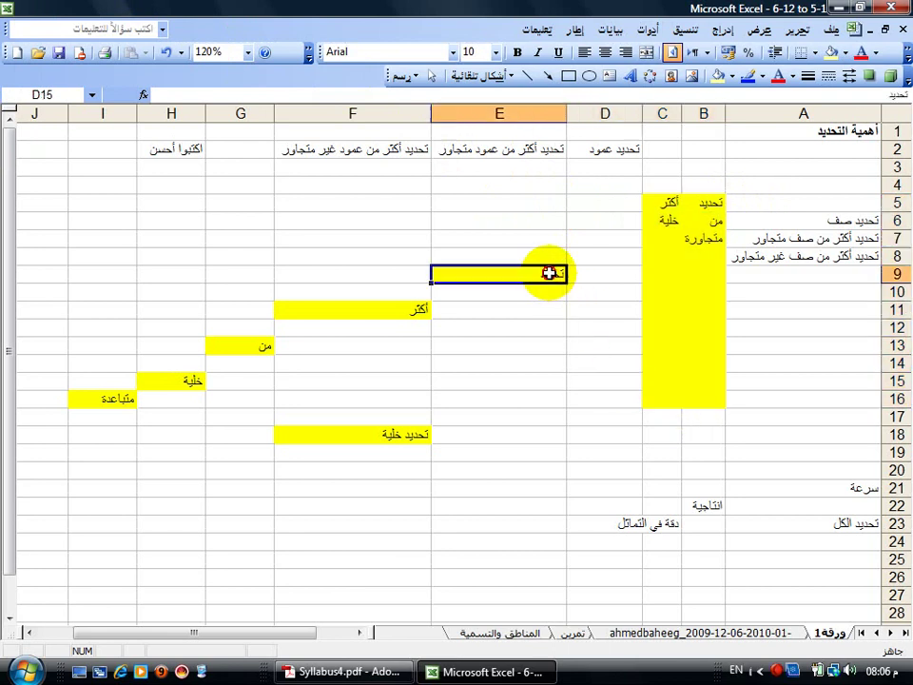
pyautogui.click(402, 312)
pyautogui.click(253, 346)
pyautogui.click(147, 382)
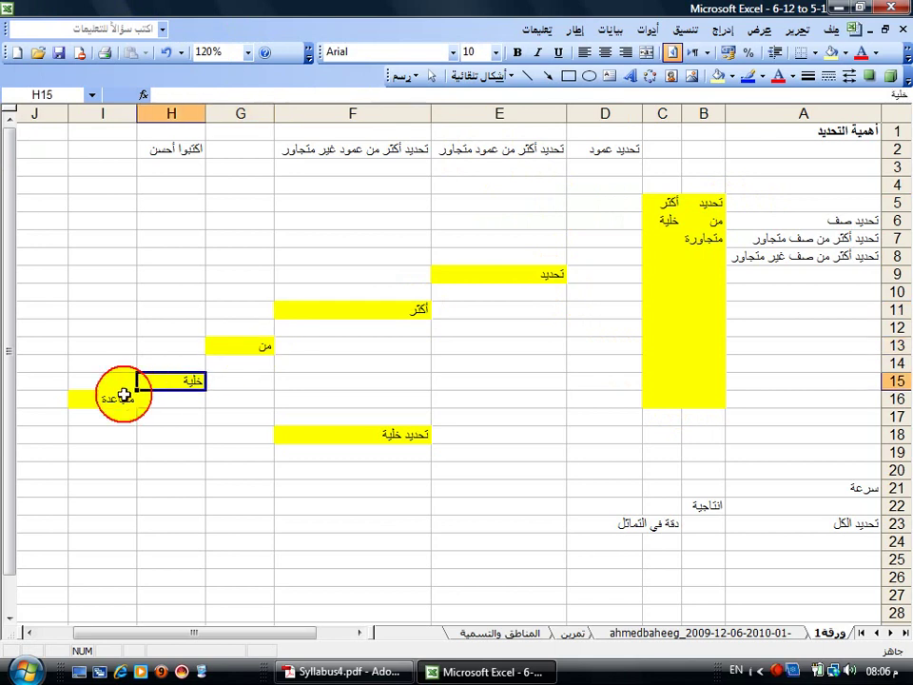
pyautogui.click(99, 401)
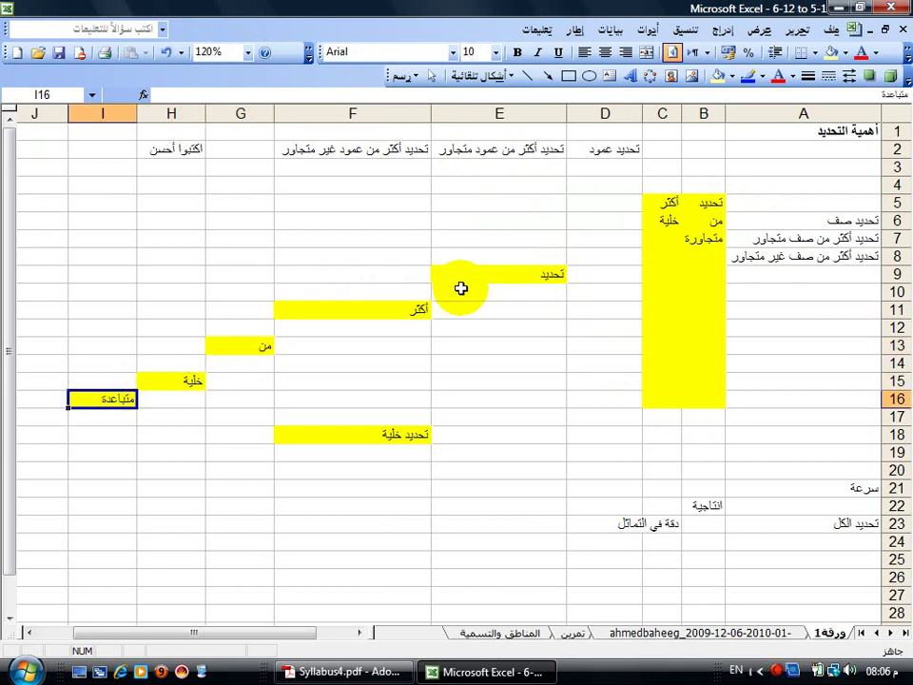
# - Select cell E9 and open the On-Screen Keyboard with its Ctrl modifier held for multiple selection
pyautogui.click(468, 279)
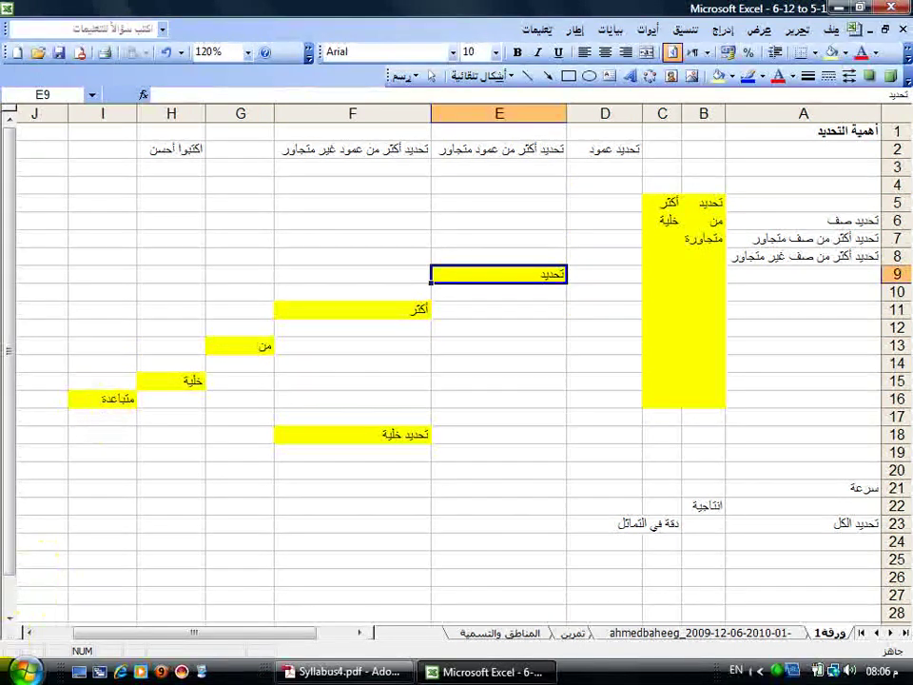
pyautogui.click(25, 670)
pyautogui.click(87, 340)
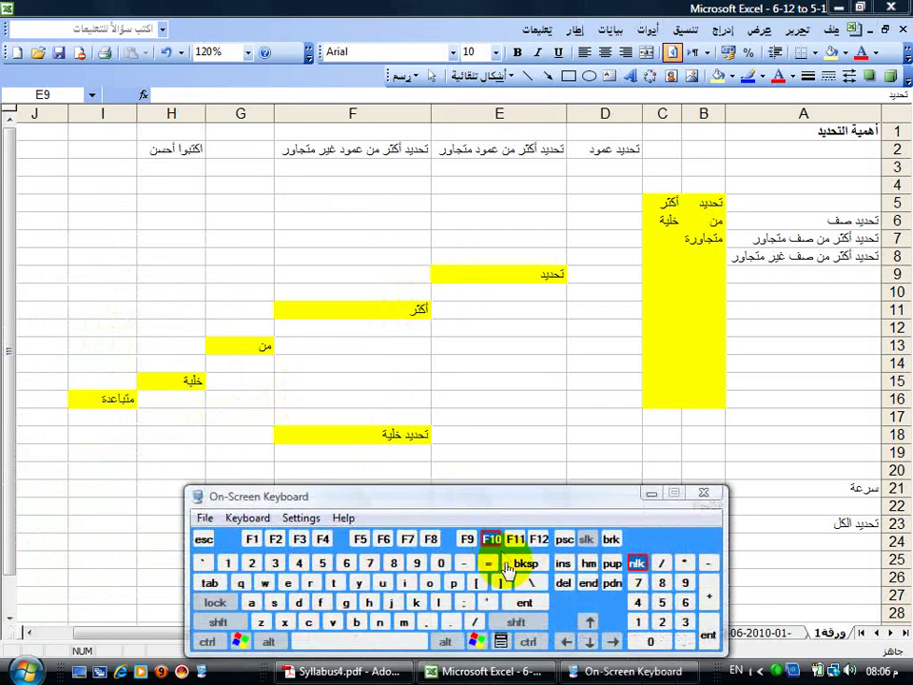
pyautogui.click(531, 642)
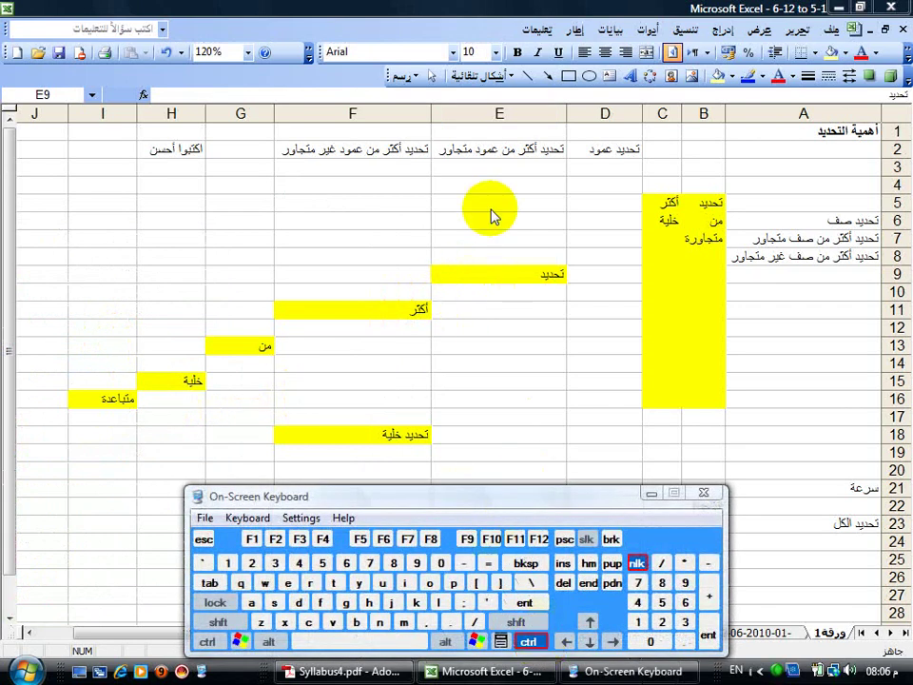
pyautogui.click(469, 13)
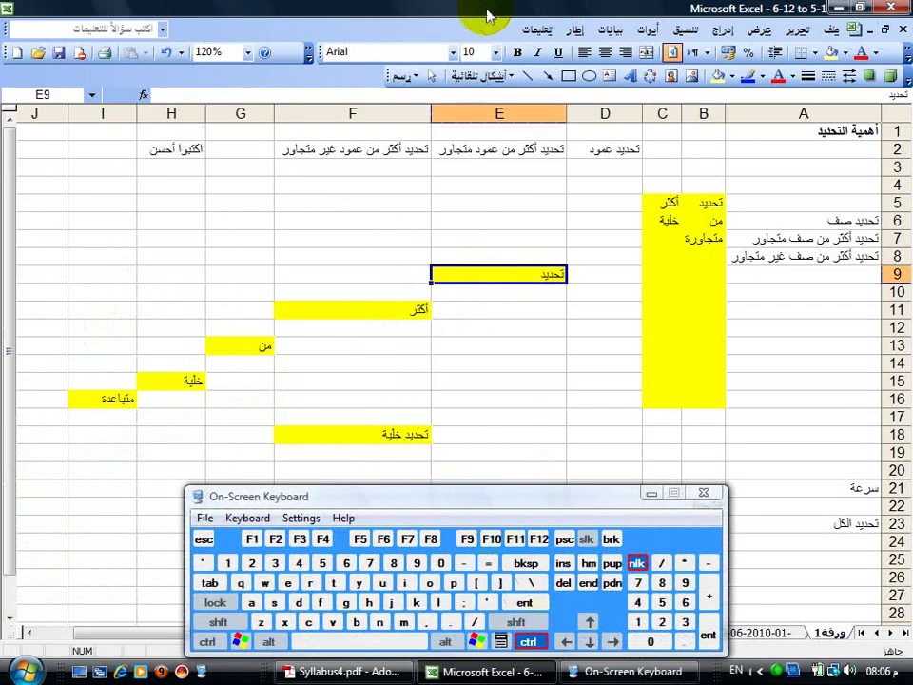
# - Add cells F11, G13, H15 and I16 to the E9 selection and fill all five with bright green
pyautogui.keyDown('ctrl'); pyautogui.click(416, 309); pyautogui.keyUp('ctrl')
pyautogui.keyDown('ctrl'); pyautogui.click(266, 346); pyautogui.keyUp('ctrl')
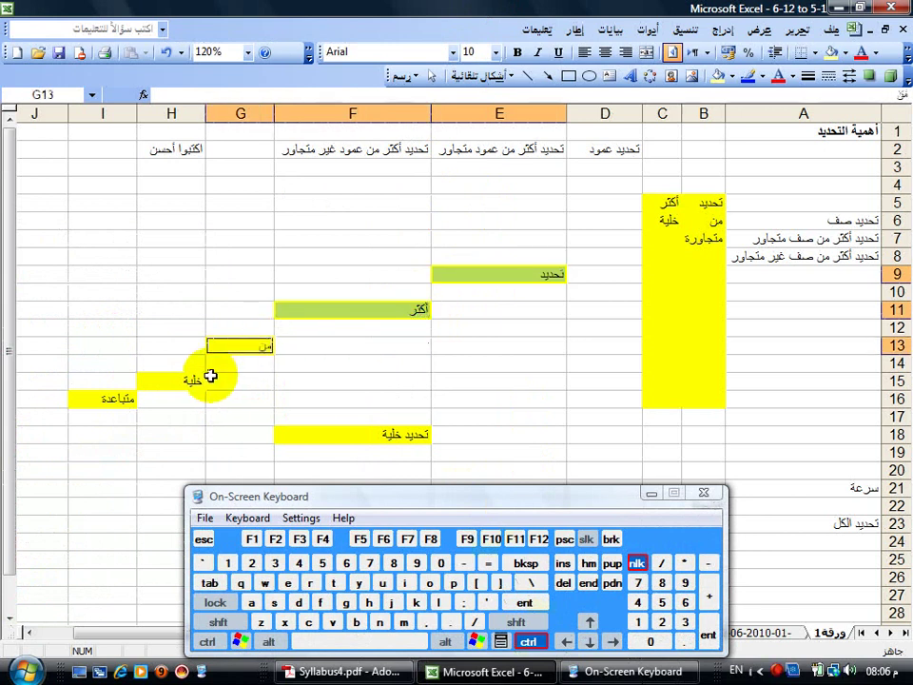
pyautogui.keyDown('ctrl'); pyautogui.click(185, 381); pyautogui.keyUp('ctrl')
pyautogui.keyDown('ctrl'); pyautogui.click(106, 401); pyautogui.keyUp('ctrl')
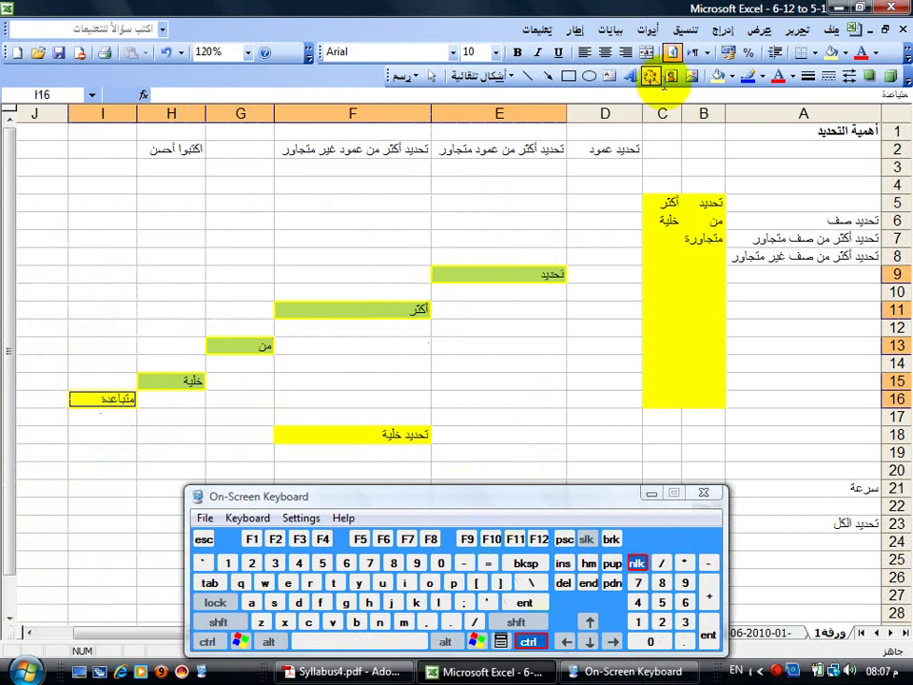
pyautogui.click(729, 76)
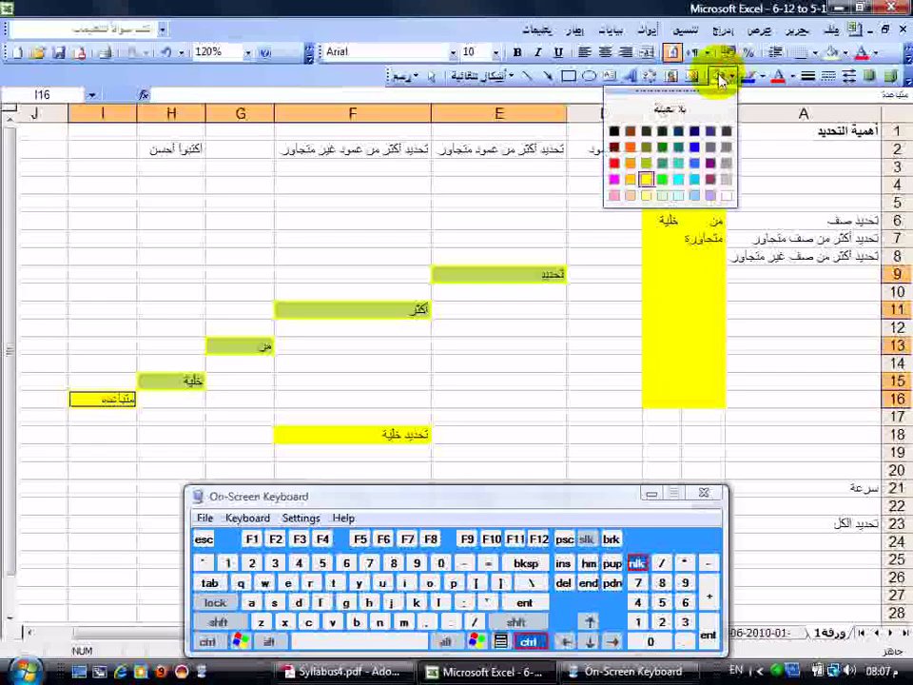
pyautogui.click(662, 179)
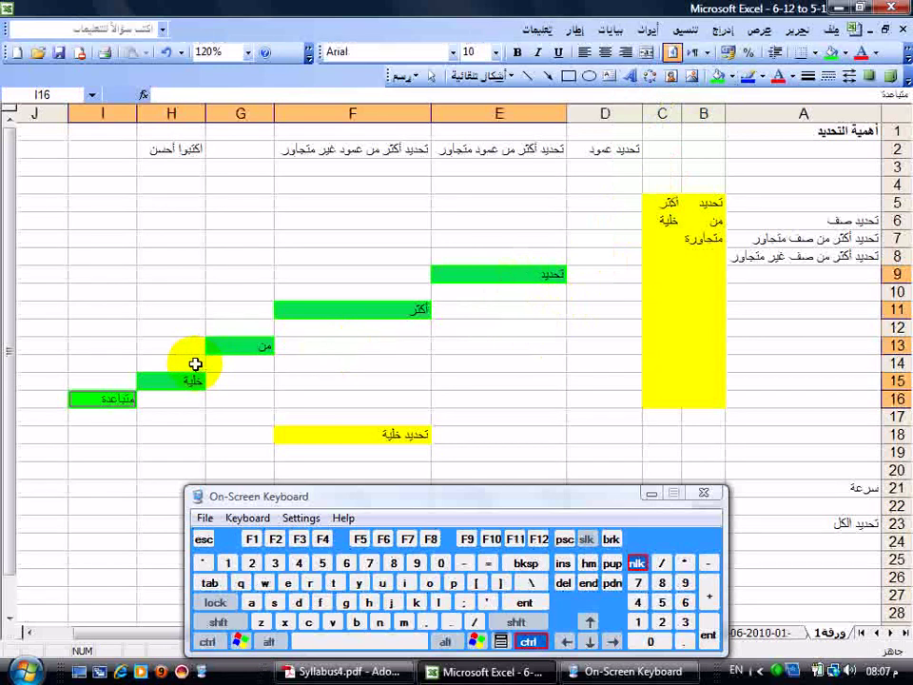
# - Release the held Ctrl modifier, close the On-Screen Keyboard and clear the multi-cell selection by going to E17
pyautogui.click(416, 505)
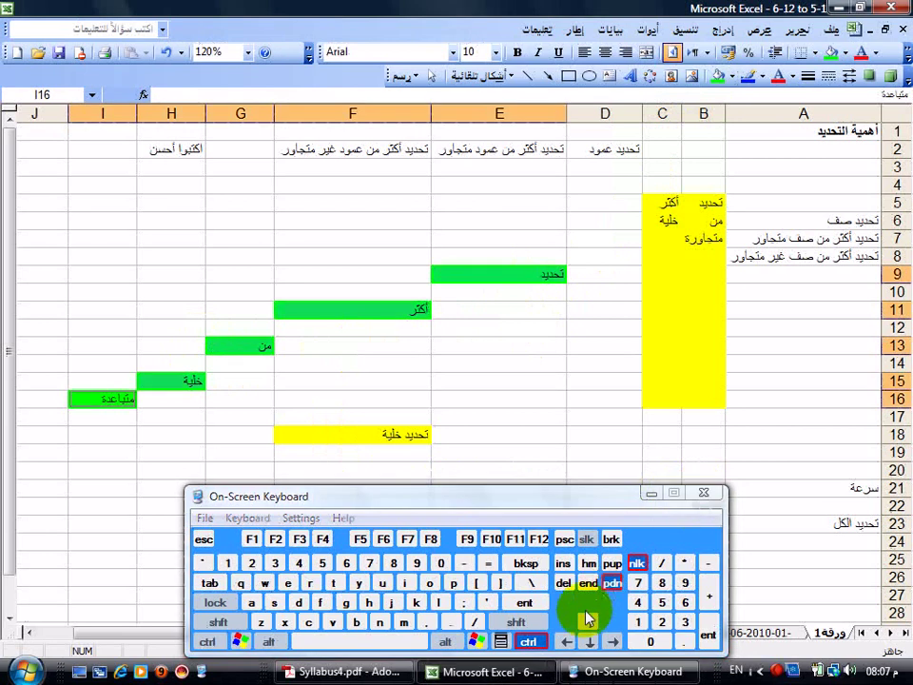
pyautogui.click(530, 644)
pyautogui.click(703, 493)
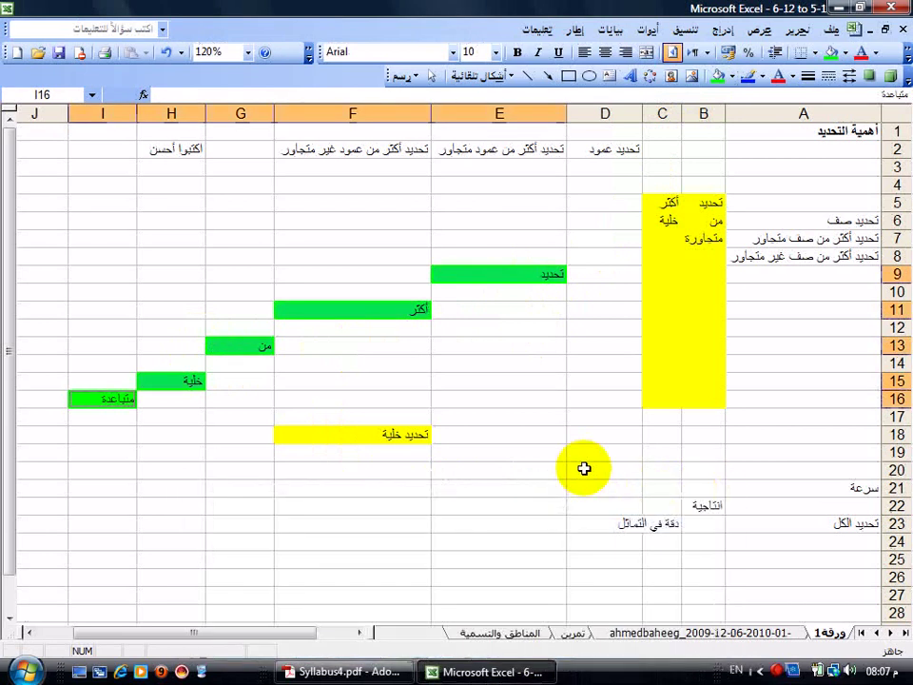
pyautogui.click(474, 417)
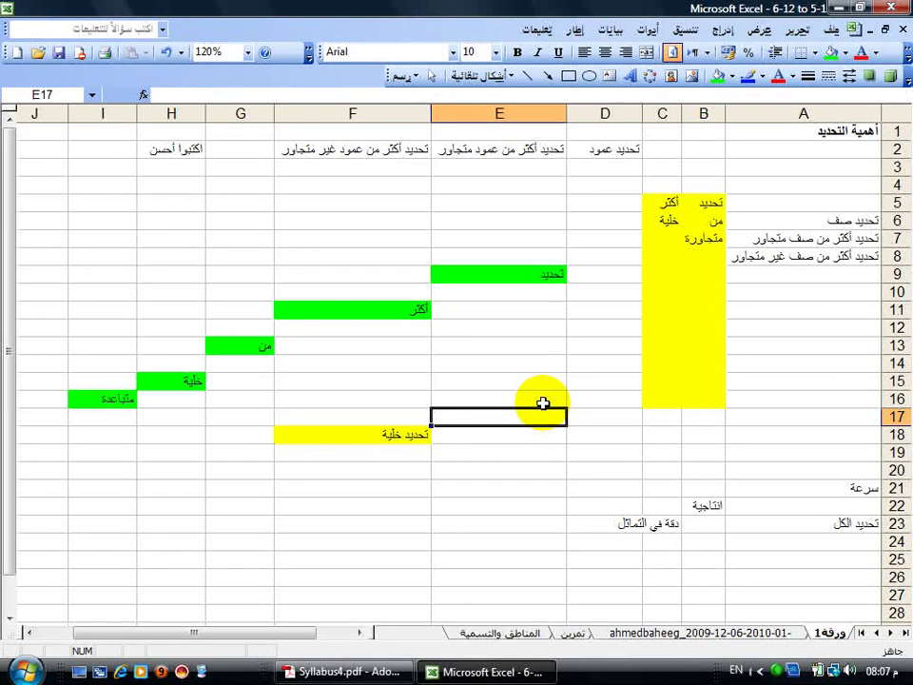
# - Select column E, go down to its last cell E65536 and return to the first cell E1
pyautogui.click(511, 113)
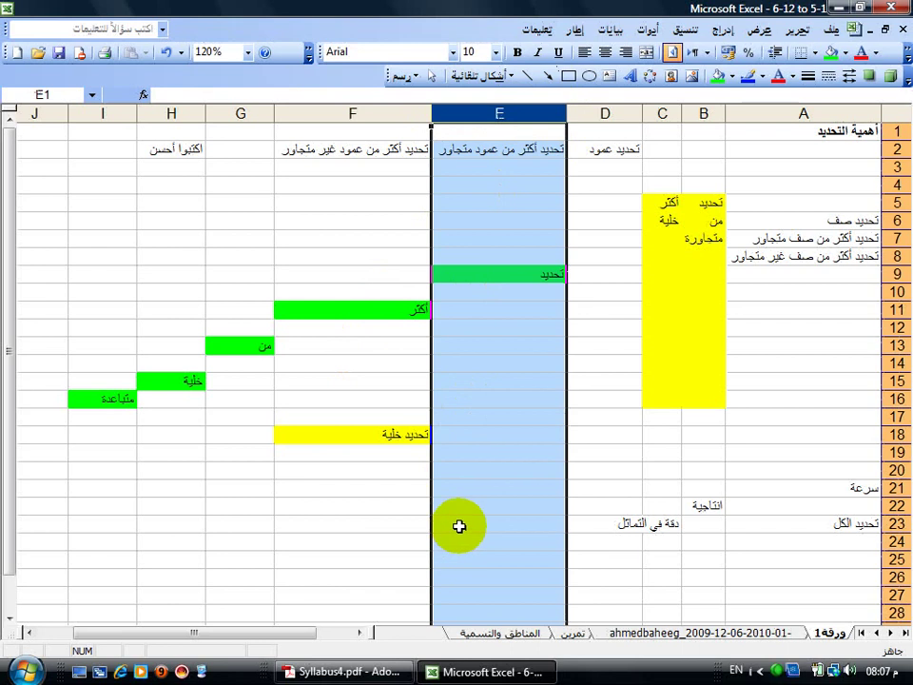
pyautogui.press('Down')
pyautogui.press('Down')
pyautogui.press('Down')
pyautogui.press('Down')
pyautogui.press('Down')
pyautogui.press('Down')
pyautogui.press('Down')
pyautogui.press('Down')
pyautogui.hotkey('ctrl', 'c')
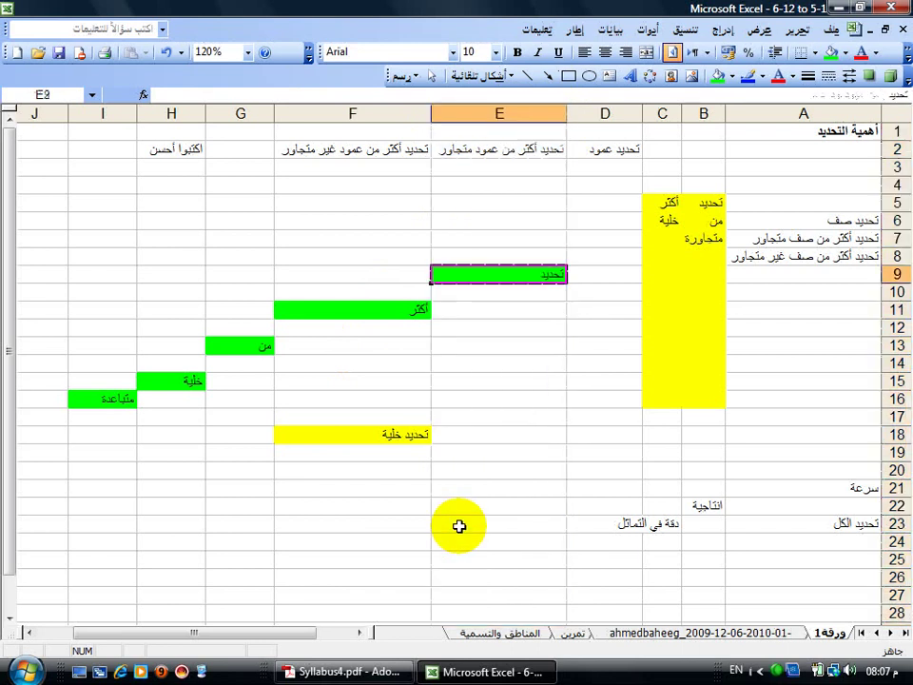
pyautogui.hotkey('ctrl', 'Down')
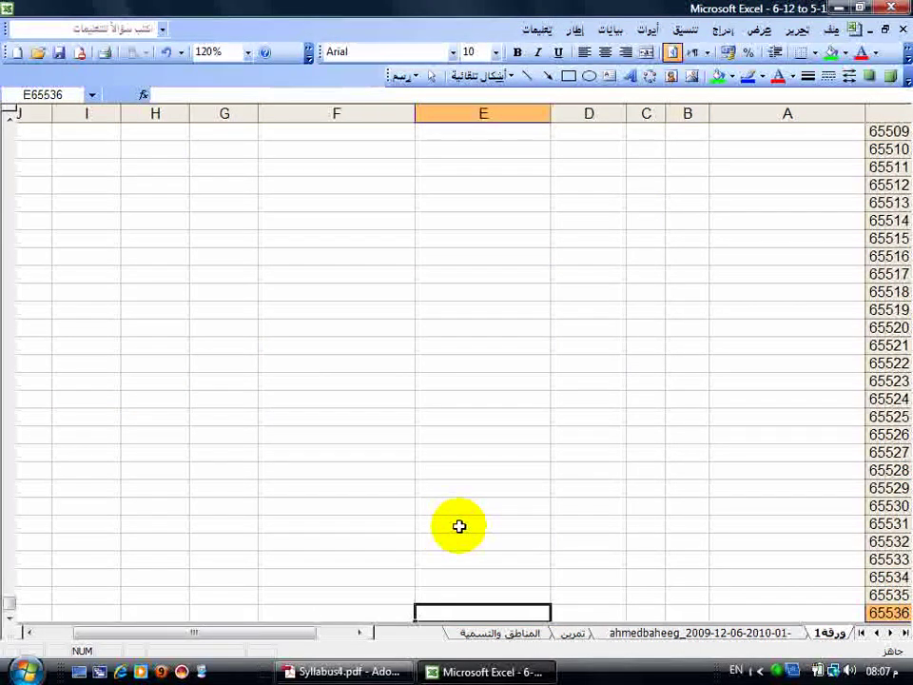
pyautogui.hotkey('ctrl', 'Up')
pyautogui.hotkey('ctrl', 'Up')
pyautogui.hotkey('ctrl', 'Up')
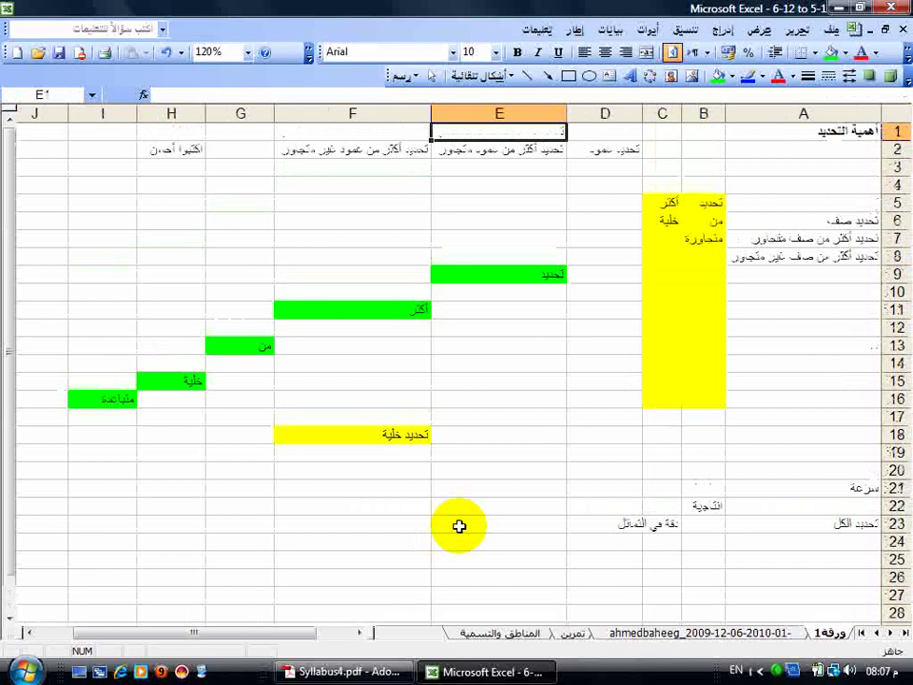
# - Select the entire column E and, in its place, the entire row 5
pyautogui.click(505, 113)
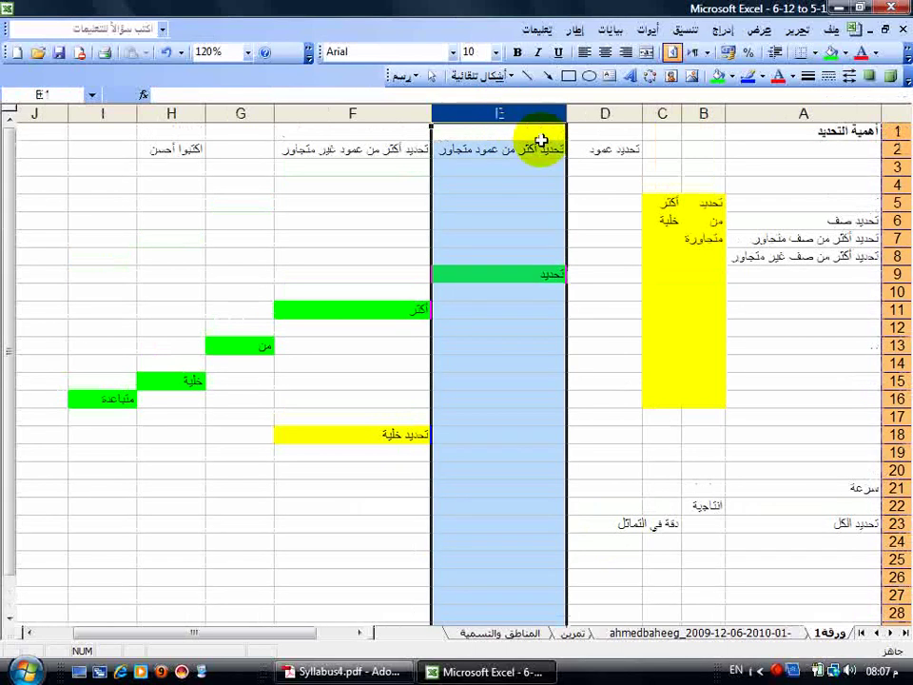
pyautogui.scroll(-15, 544, 190)
pyautogui.scroll(12, 532, 230)
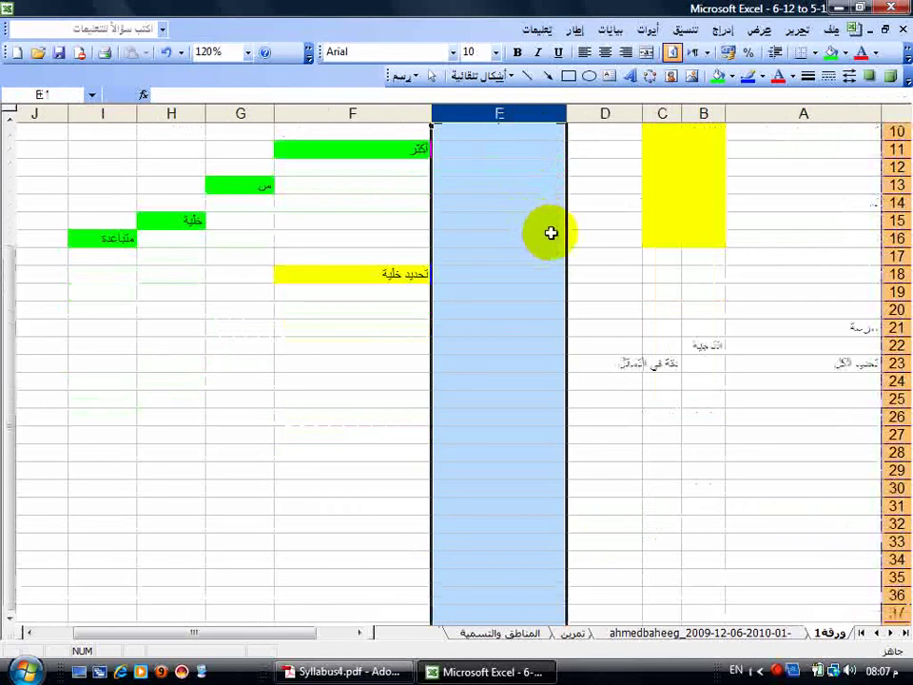
pyautogui.scroll(3, 550, 232)
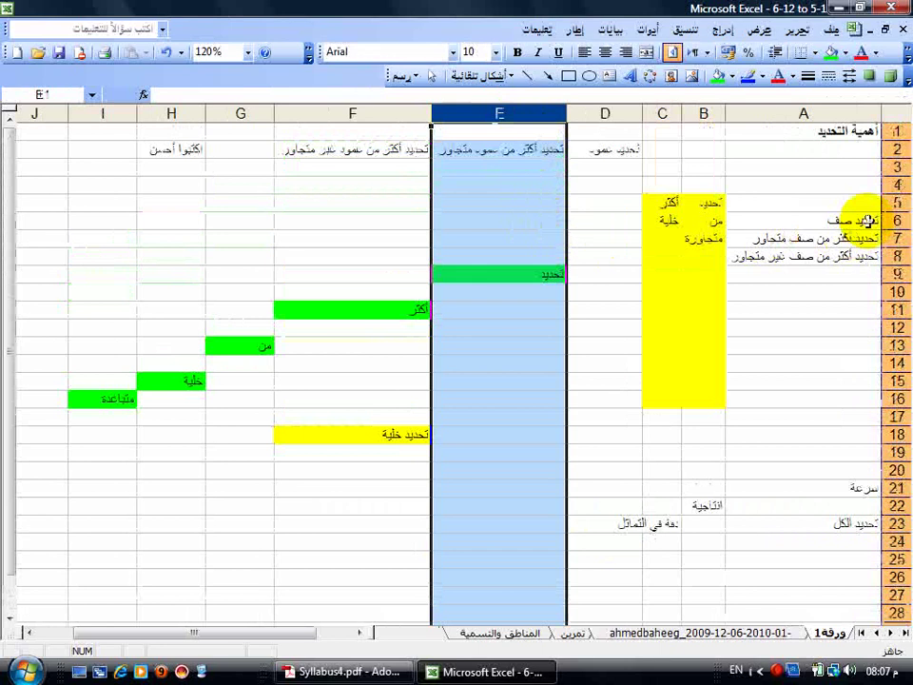
pyautogui.click(897, 203)
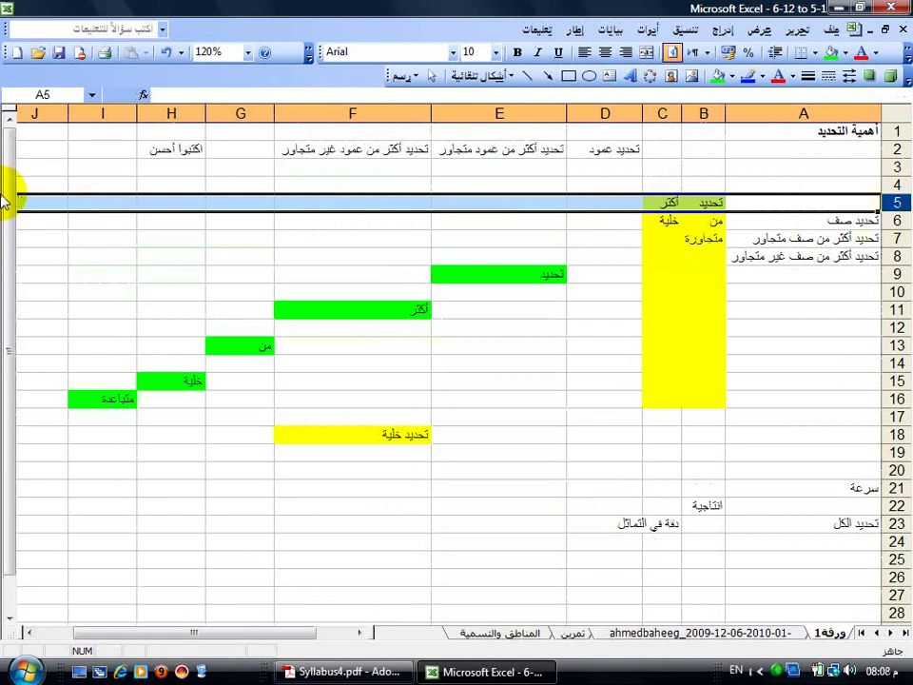
# - Select the adjacent columns E to I, and in their place the adjacent rows 5 to 15, ending at cell A14
pyautogui.click(443, 113)
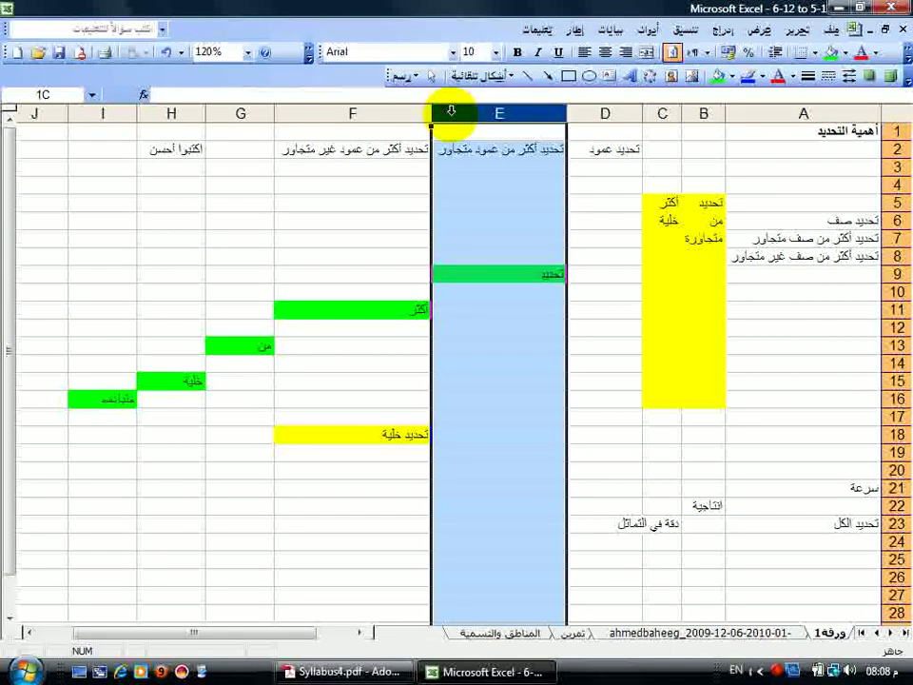
pyautogui.moveTo(450, 111); pyautogui.dragTo(105, 114)
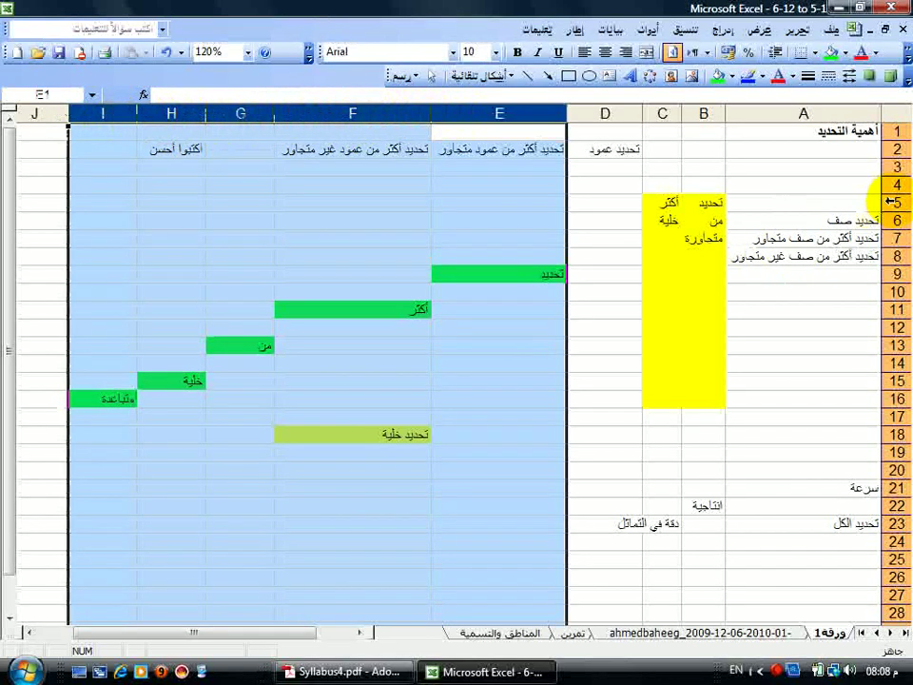
pyautogui.moveTo(891, 201); pyautogui.dragTo(891, 391)
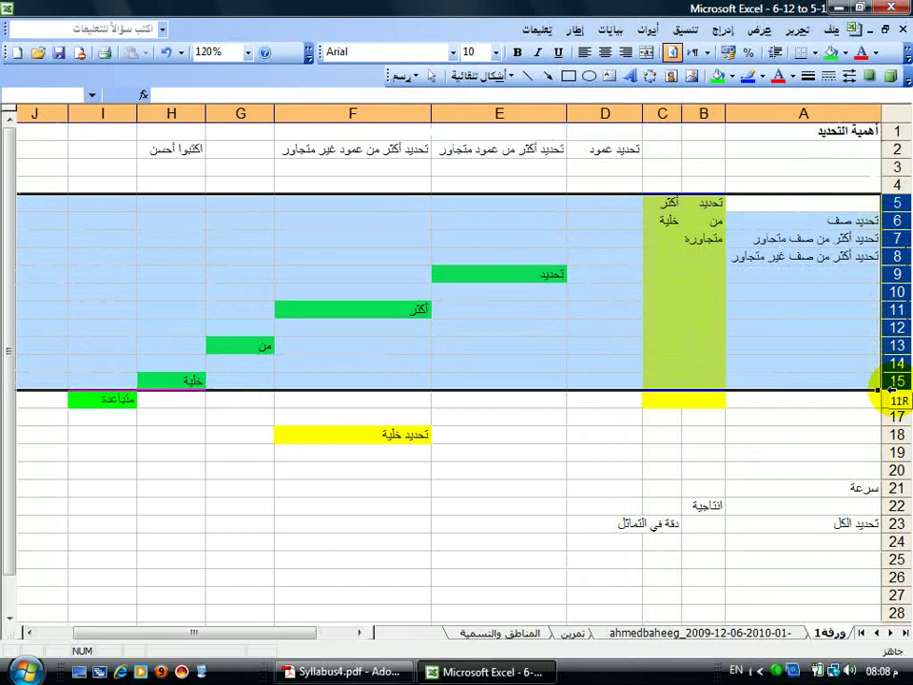
pyautogui.moveTo(891, 390); pyautogui.dragTo(896, 390)
pyautogui.click(850, 361)
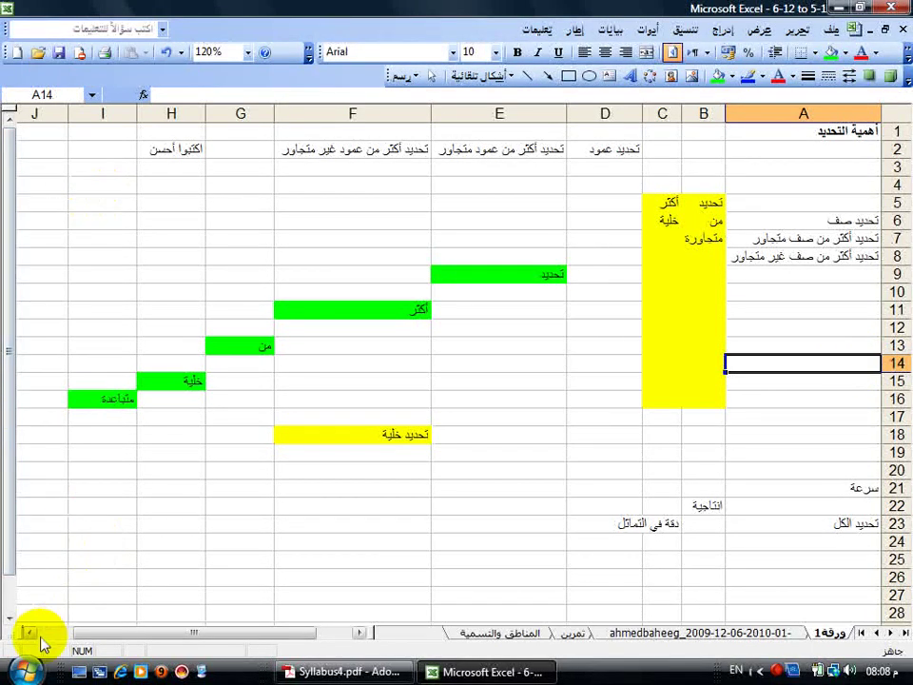
# - Open the On-Screen Keyboard and select the non-adjacent columns B, D, F, H and J together
pyautogui.click(29, 670)
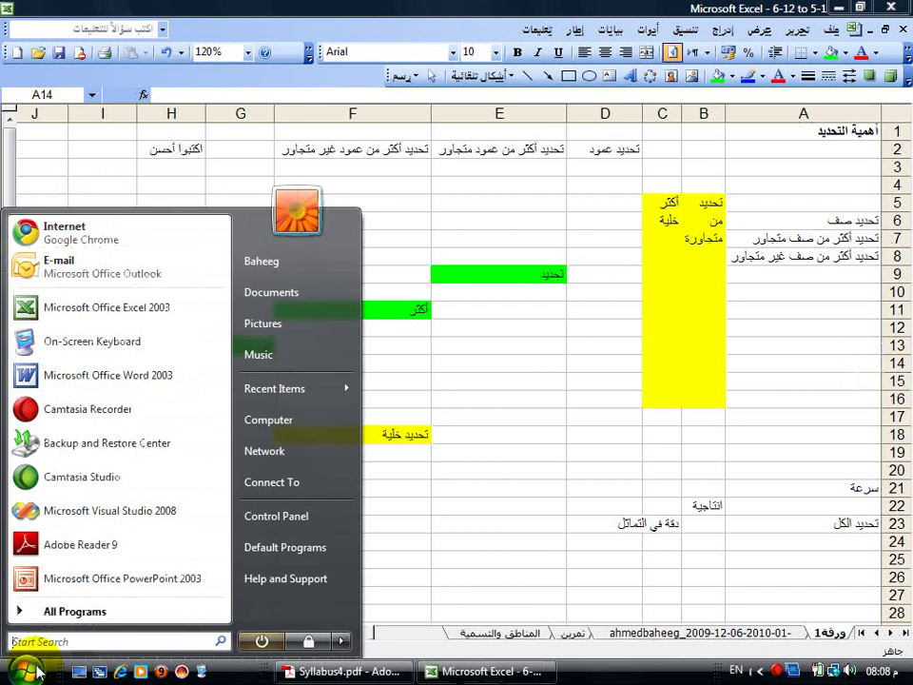
pyautogui.click(83, 342)
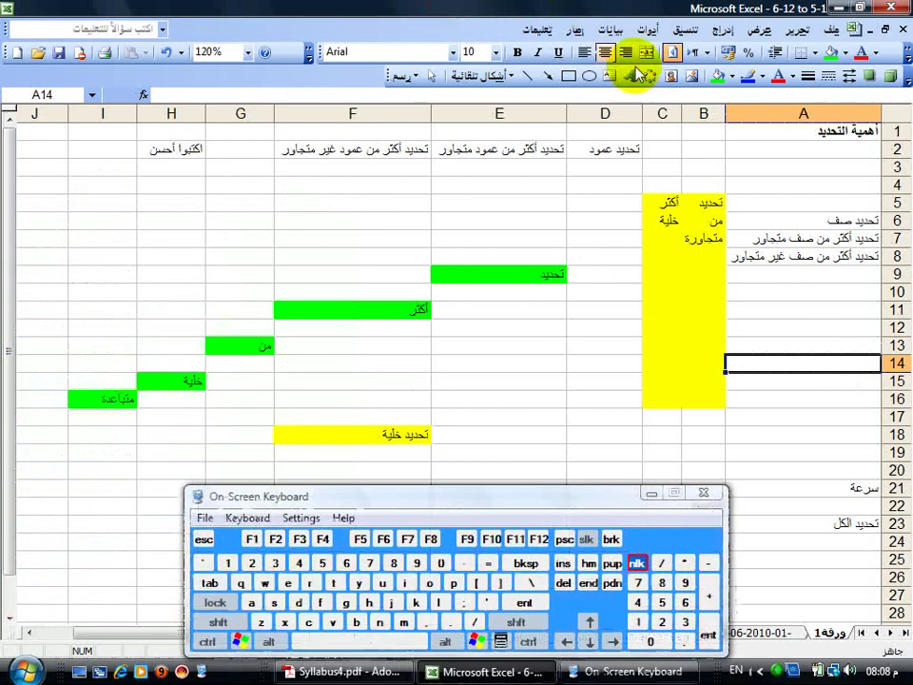
pyautogui.click(704, 113)
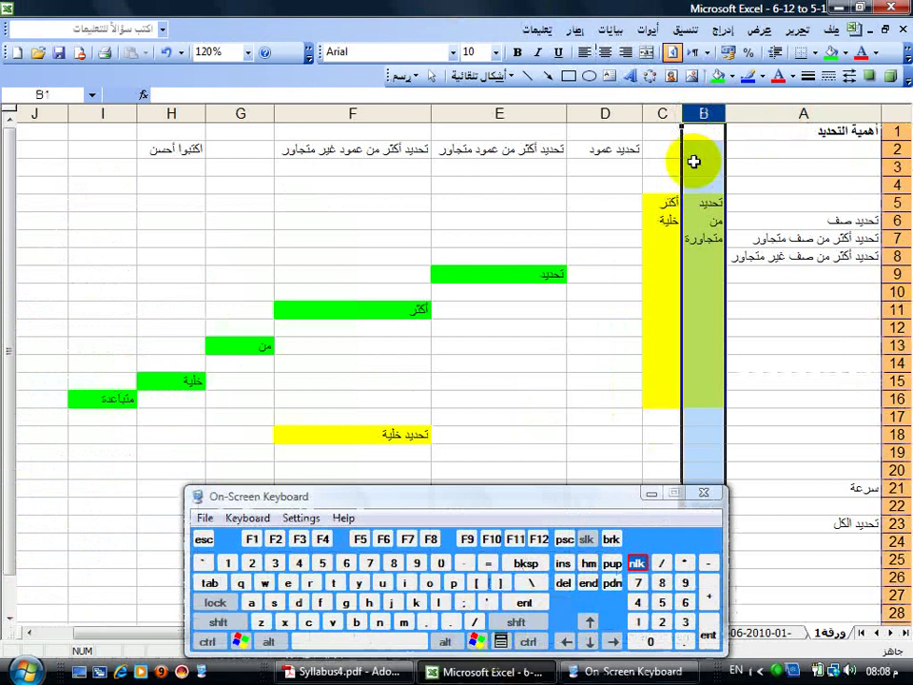
pyautogui.click(528, 642)
pyautogui.click(616, 114)
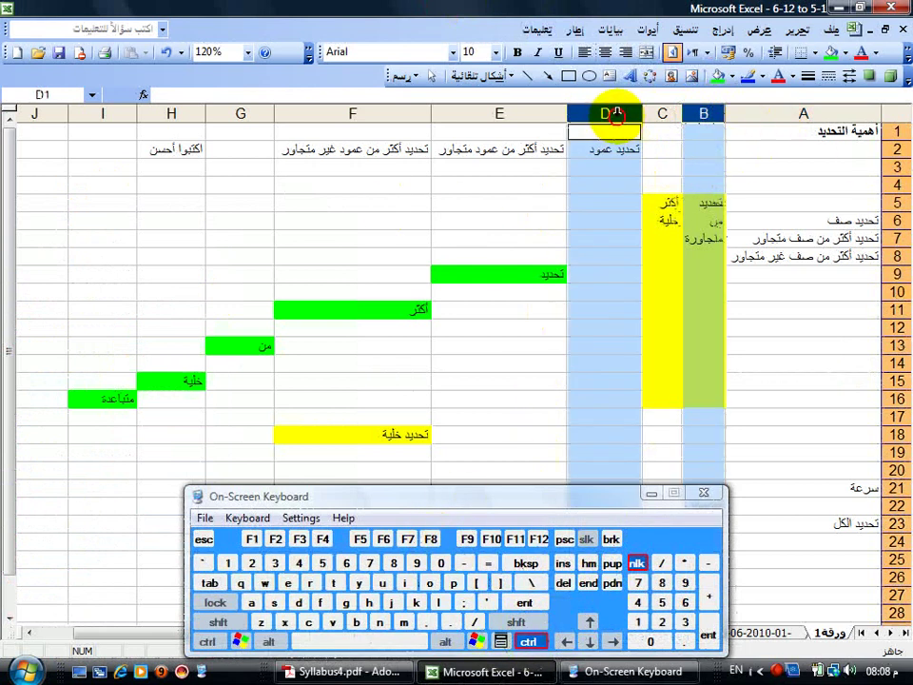
pyautogui.keyDown('ctrl'); pyautogui.click(400, 113); pyautogui.keyUp('ctrl')
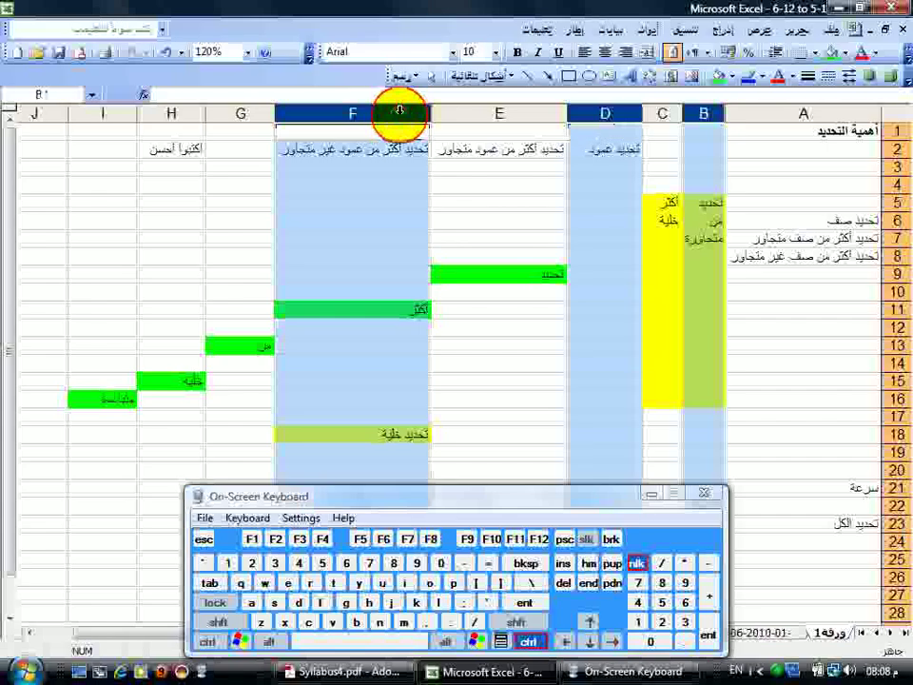
pyautogui.keyDown('ctrl'); pyautogui.click(177, 113); pyautogui.keyUp('ctrl')
pyautogui.keyDown('ctrl'); pyautogui.click(38, 113); pyautogui.keyUp('ctrl')
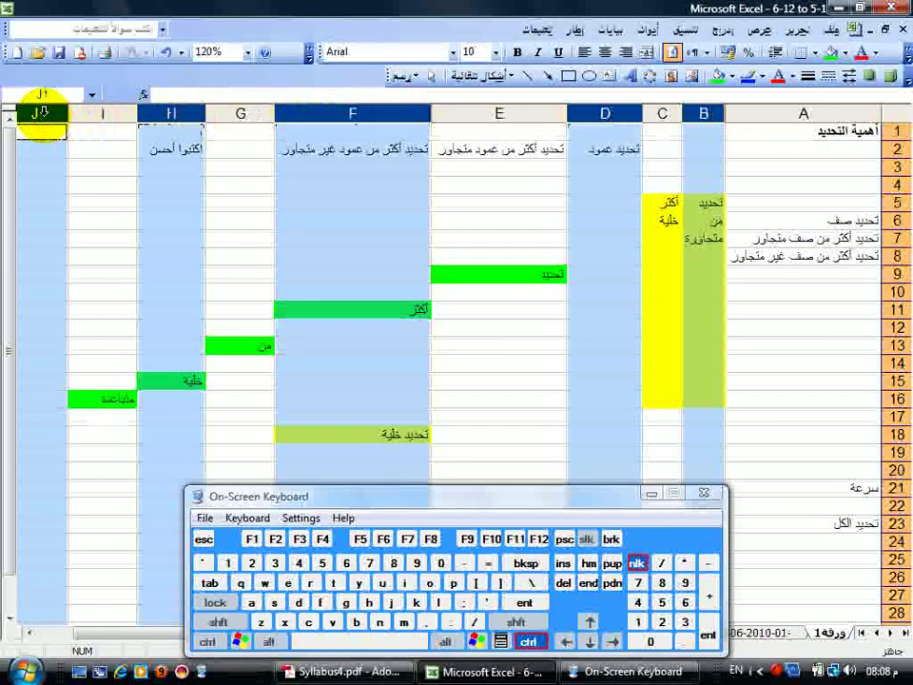
# - Add the non-adjacent rows 2, 4, 6, 8, 10, 12, 14 and 16, close the On-Screen Keyboard and clear the selection by going to D17
pyautogui.keyDown('ctrl'); pyautogui.click(894, 149); pyautogui.keyUp('ctrl')
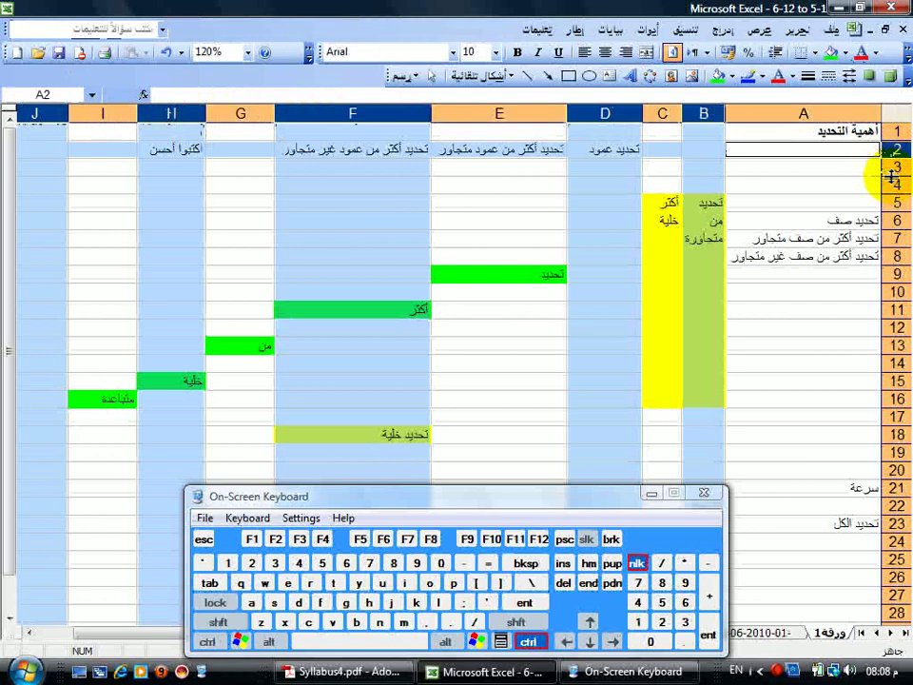
pyautogui.moveTo(893, 167); pyautogui.dragTo(894, 222)
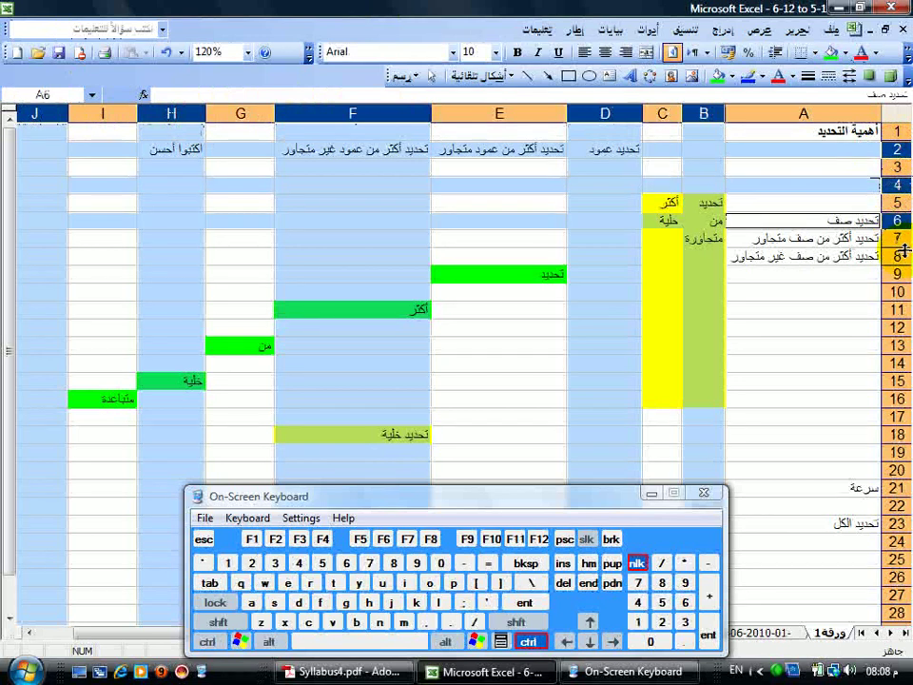
pyautogui.keyDown('ctrl'); pyautogui.click(894, 256); pyautogui.keyUp('ctrl')
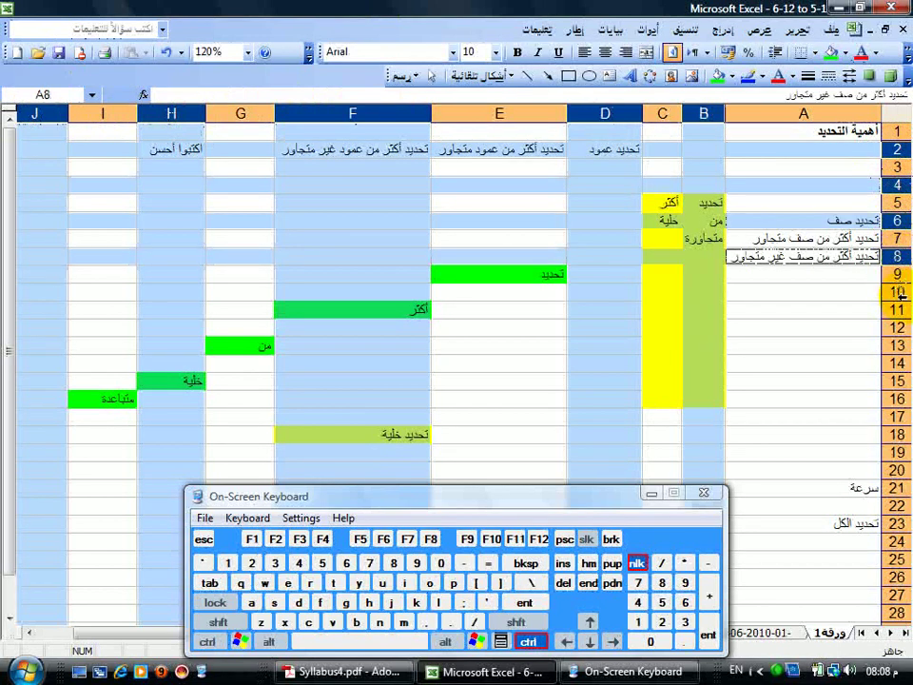
pyautogui.keyDown('ctrl'); pyautogui.click(897, 293); pyautogui.keyUp('ctrl')
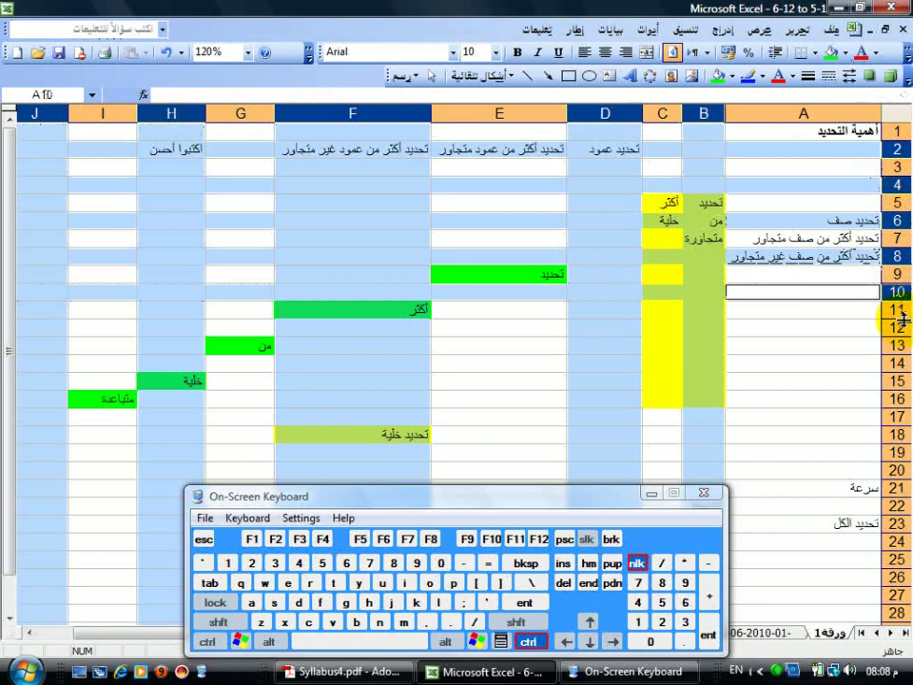
pyautogui.keyDown('ctrl'); pyautogui.click(897, 326); pyautogui.keyUp('ctrl')
pyautogui.keyDown('ctrl'); pyautogui.click(897, 362); pyautogui.keyUp('ctrl')
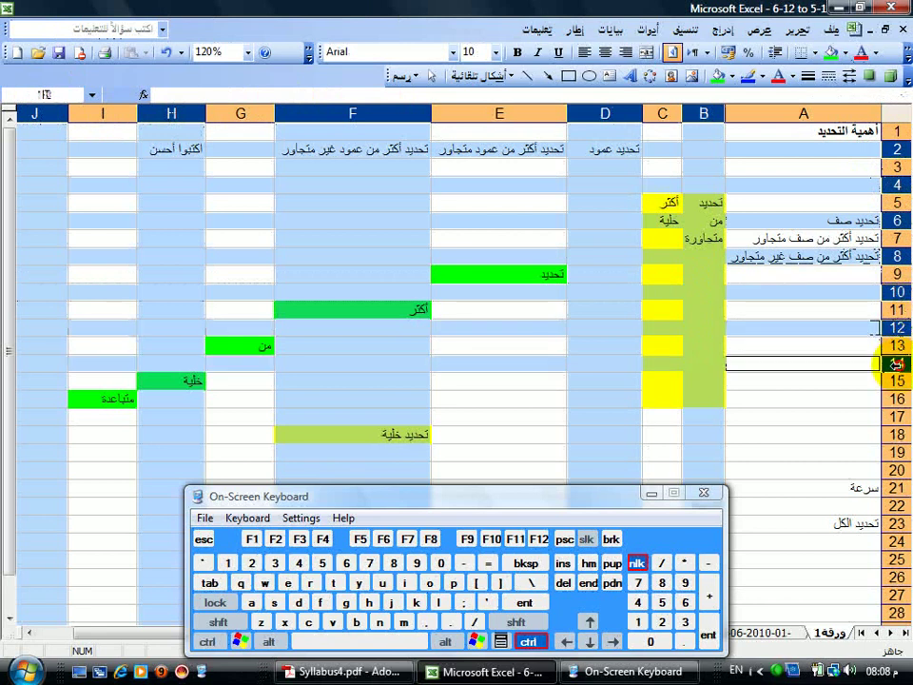
pyautogui.keyDown('ctrl'); pyautogui.click(898, 398); pyautogui.keyUp('ctrl')
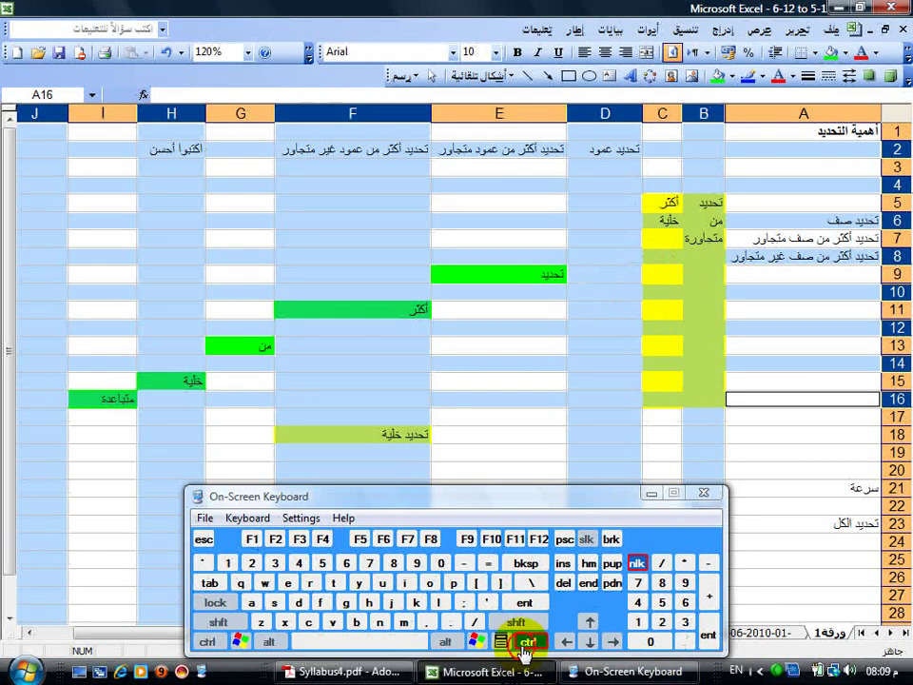
pyautogui.click(701, 492)
pyautogui.click(609, 426)
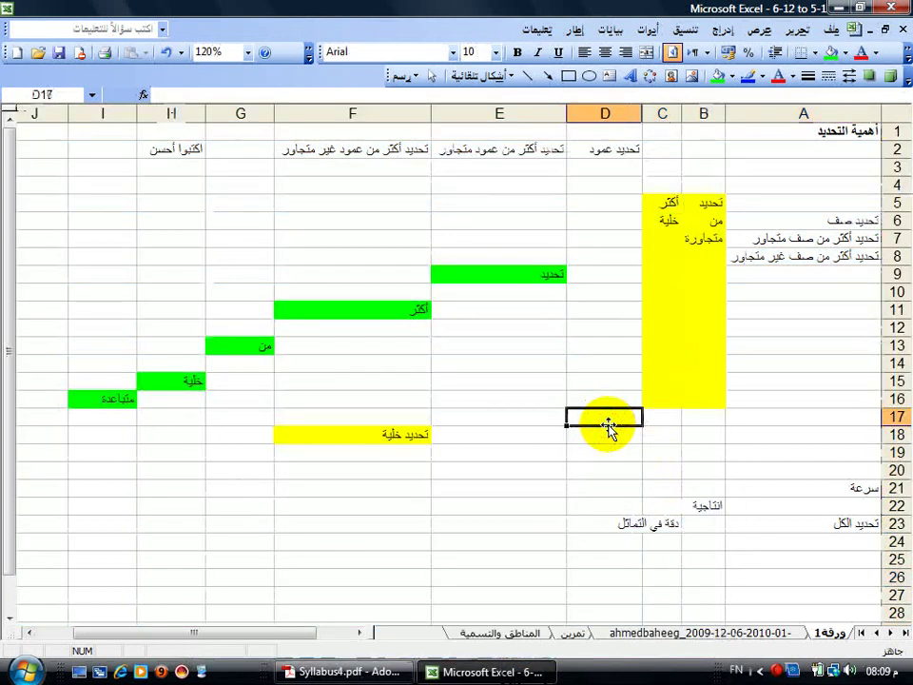
# - Switch to the sheet المناطق والتسمية and examine its two separate data tables through cells C2, J2, K7 and J10
pyautogui.click(513, 635)
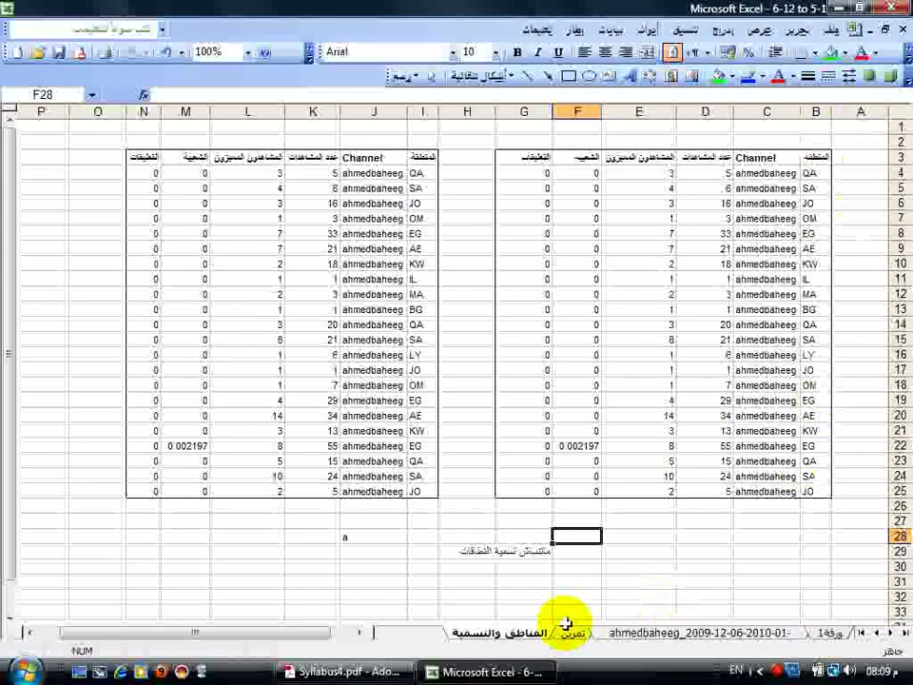
pyautogui.click(773, 140)
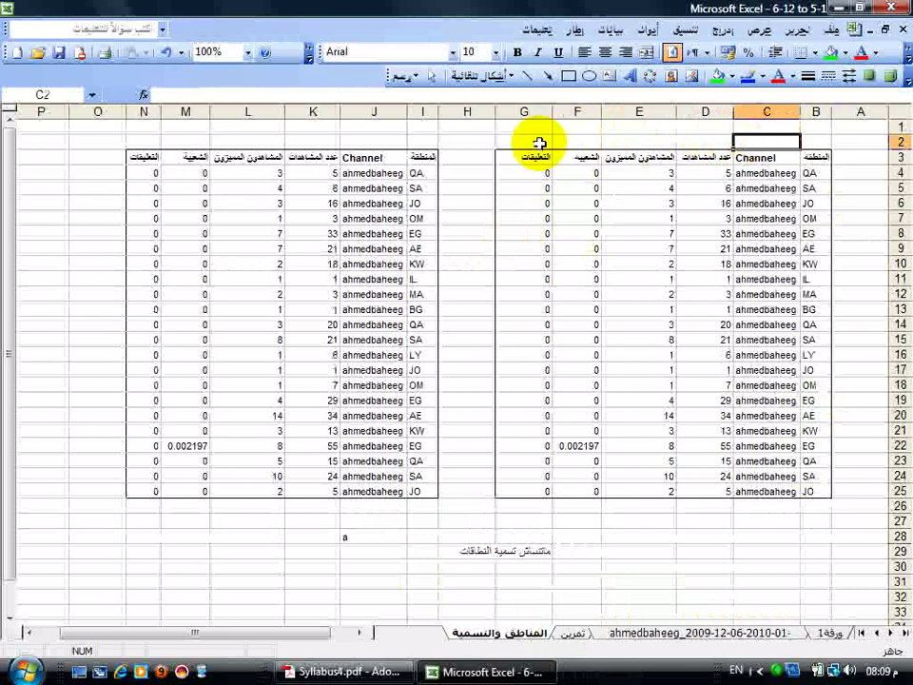
pyautogui.click(397, 139)
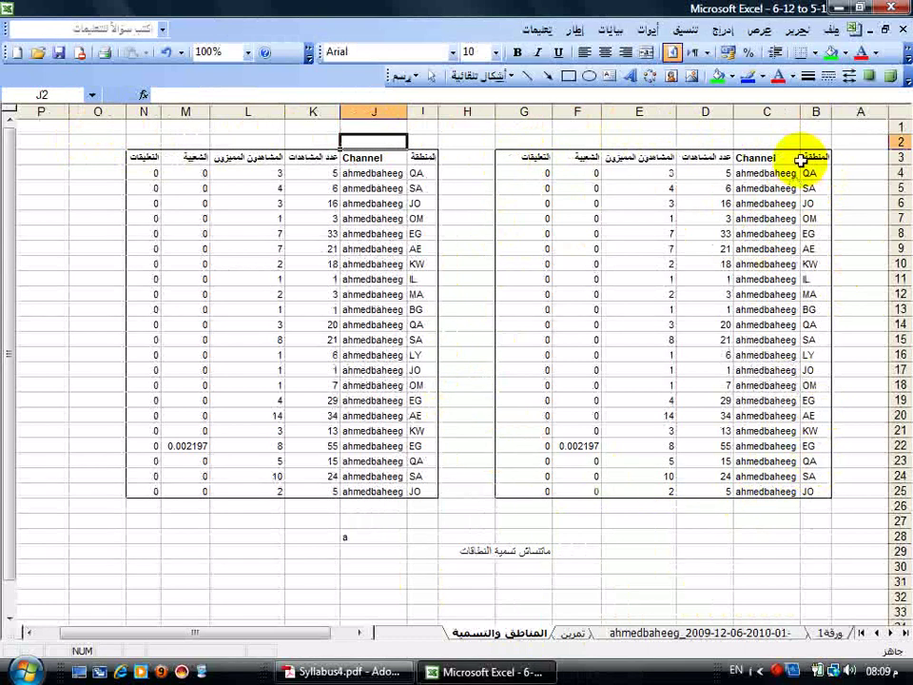
pyautogui.click(302, 218)
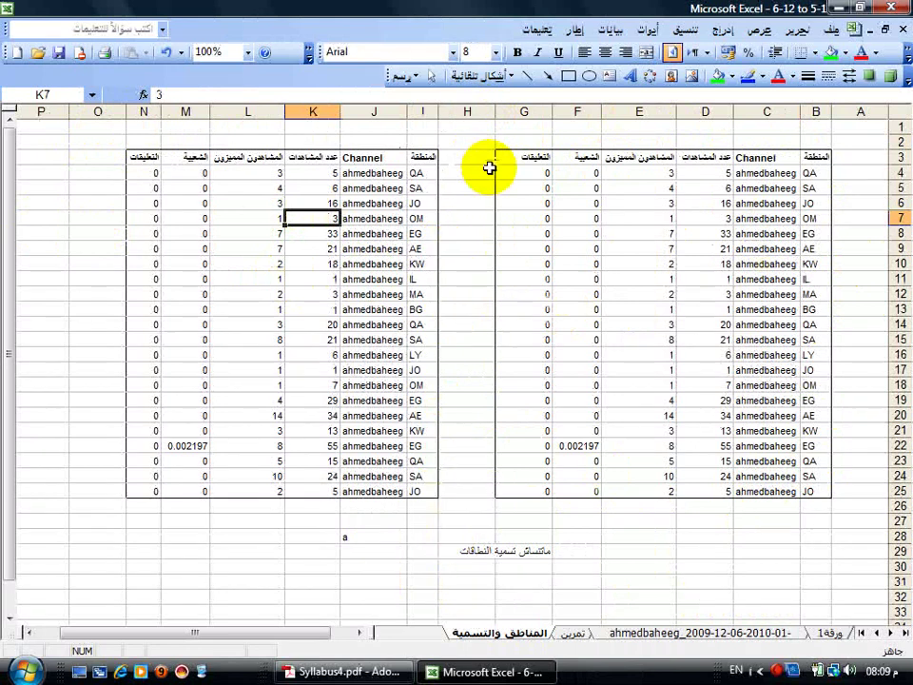
pyautogui.click(632, 217)
pyautogui.click(361, 265)
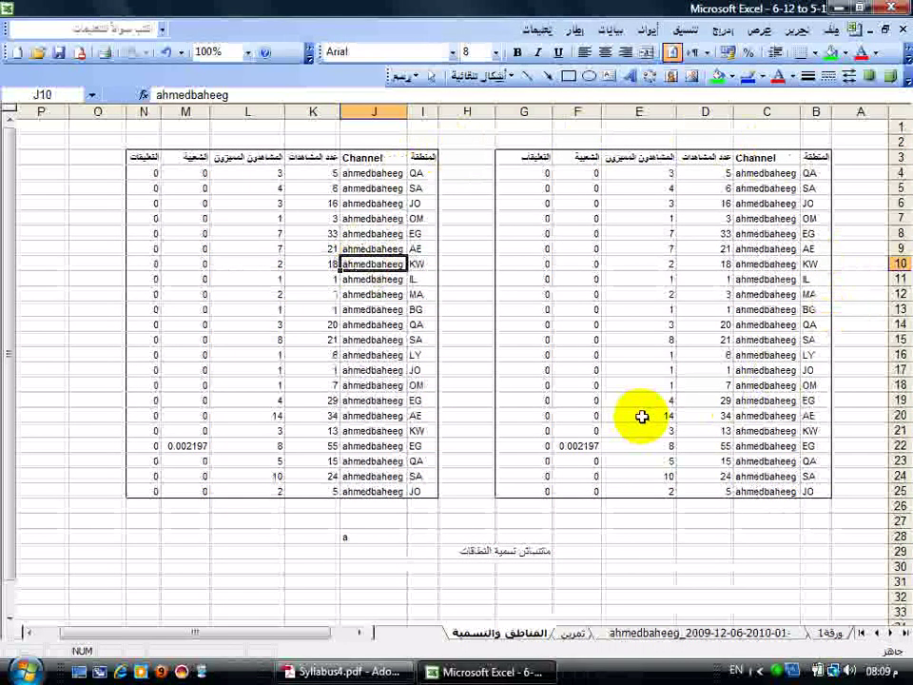
# - Select the table B3:G25 manually from its first header to its last cell, copy it and go to G25
pyautogui.click(816, 159)
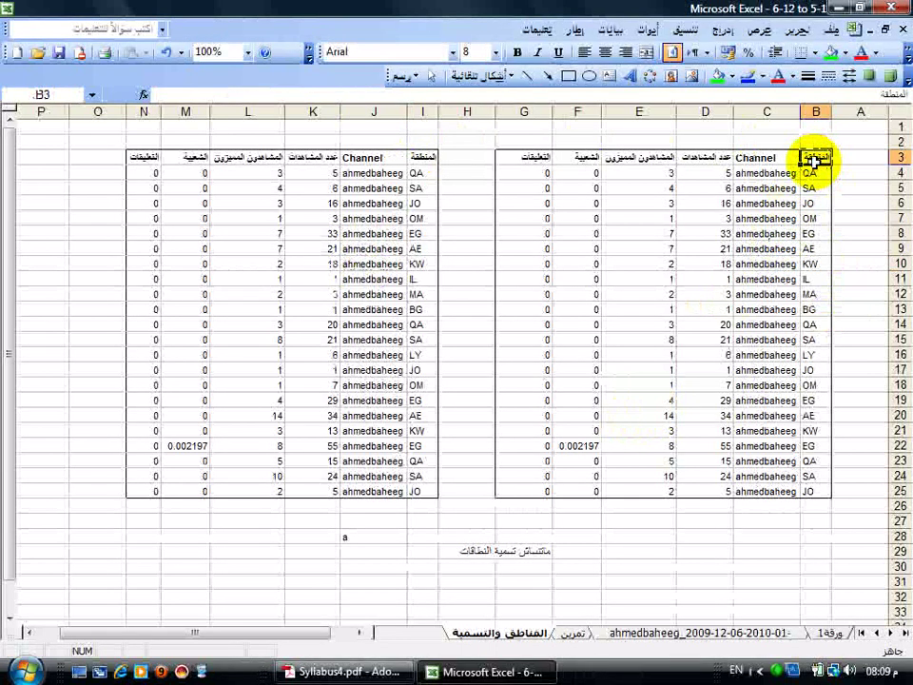
pyautogui.moveTo(815, 159); pyautogui.dragTo(526, 490)
pyautogui.hotkey('ctrl', 'c')
pyautogui.click(511, 486)
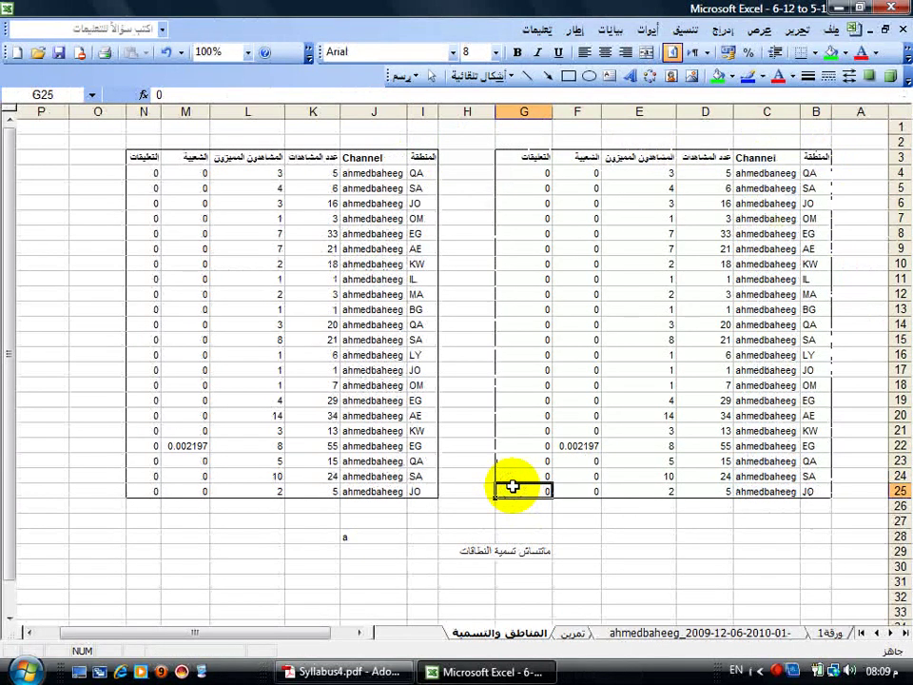
# - With the On-Screen Keyboard open, select the entire current region around E15 and copy it
pyautogui.click(641, 333)
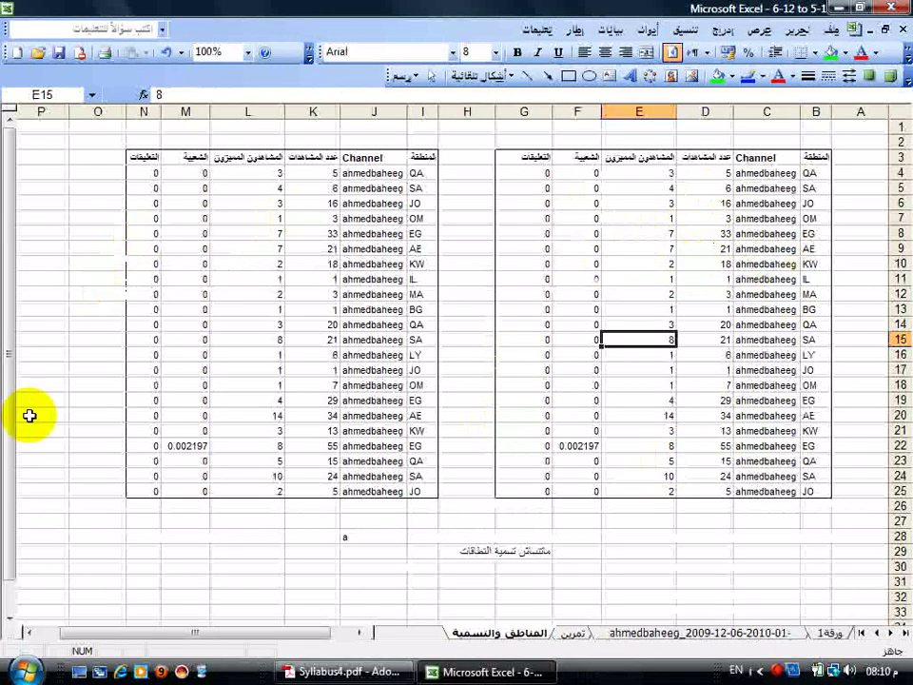
pyautogui.click(24, 670)
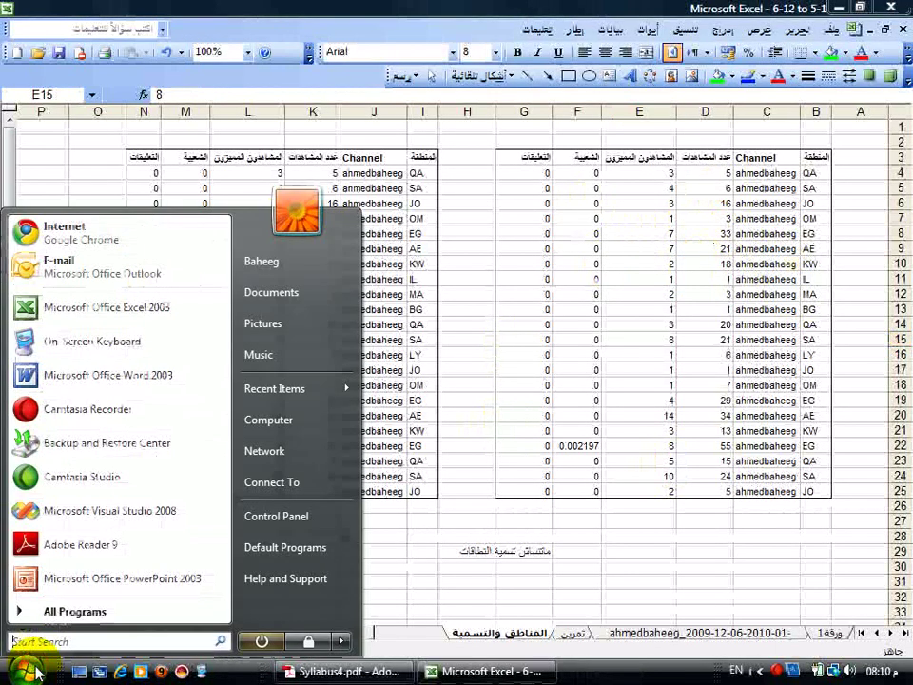
pyautogui.click(102, 340)
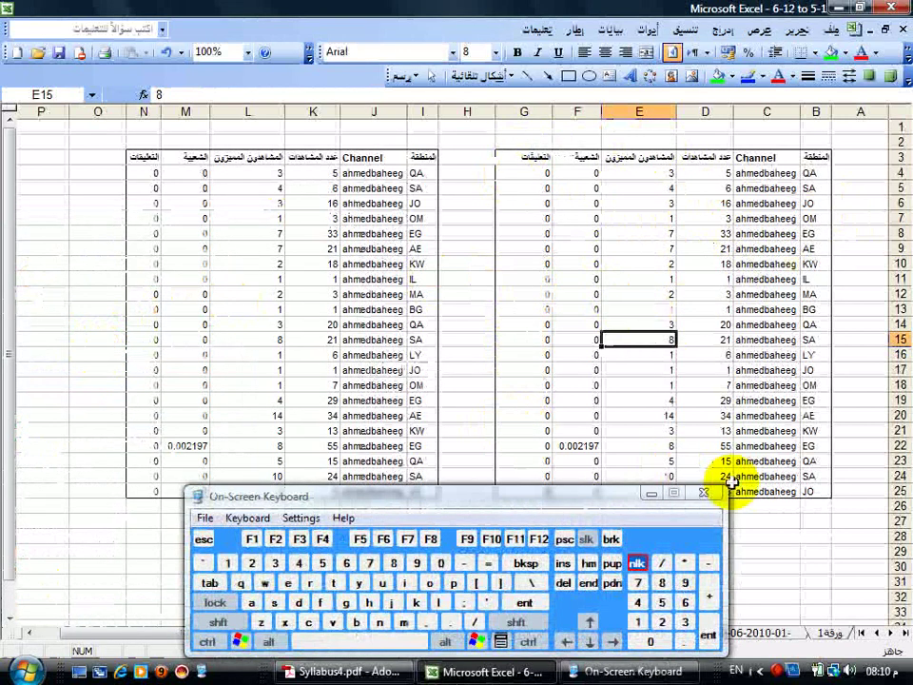
pyautogui.click(207, 641)
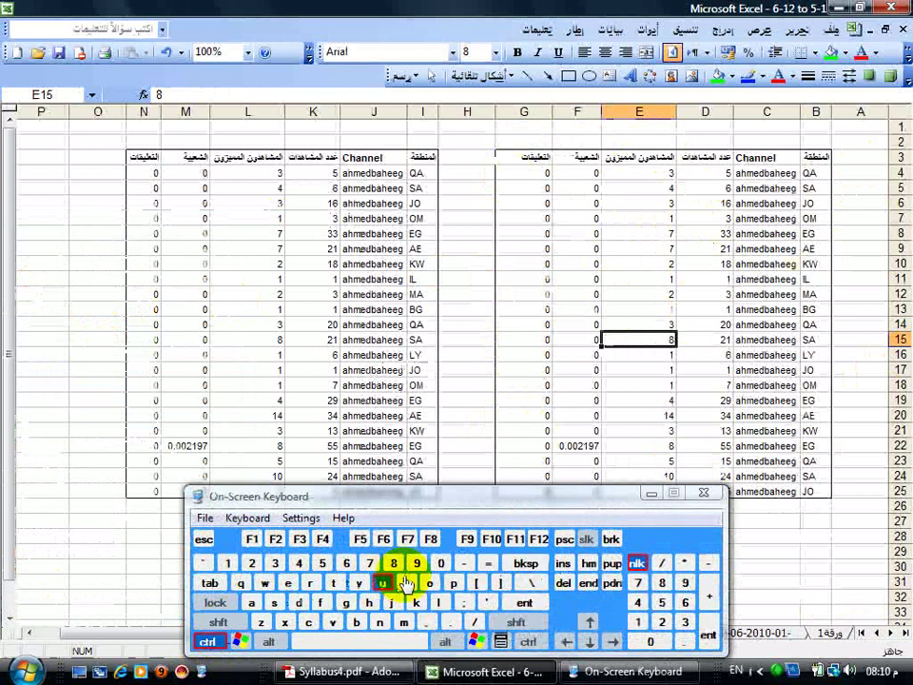
pyautogui.click(685, 563)
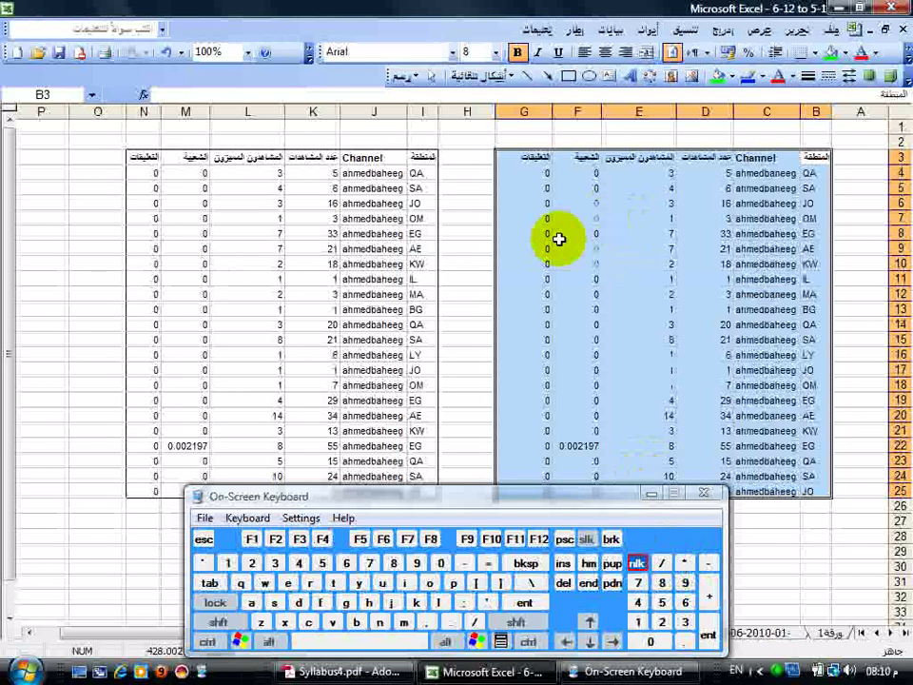
# - Select the entire current region around L14 in the second table and copy it
pyautogui.click(273, 321)
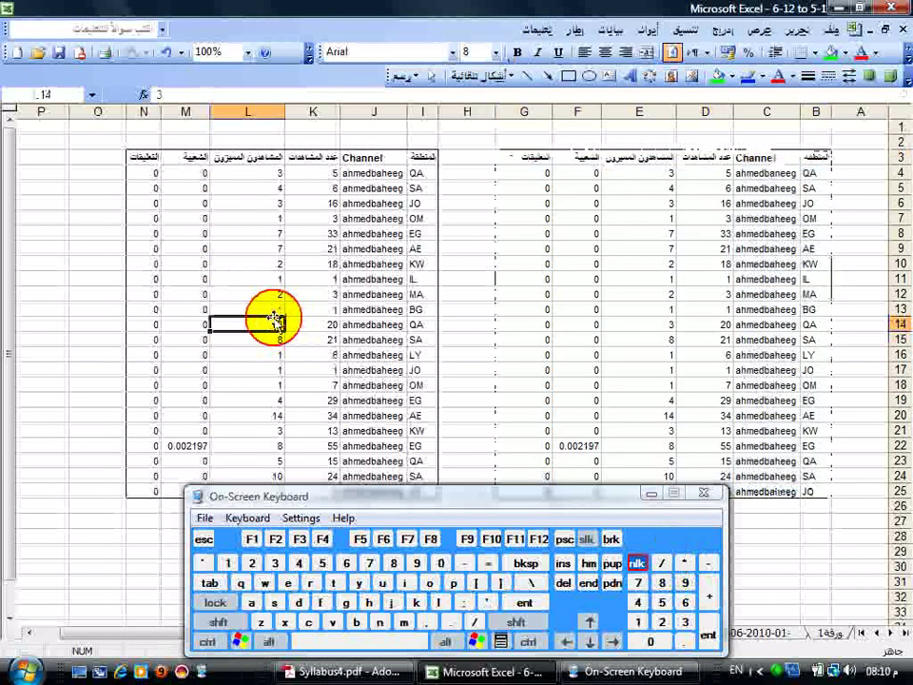
pyautogui.click(209, 643)
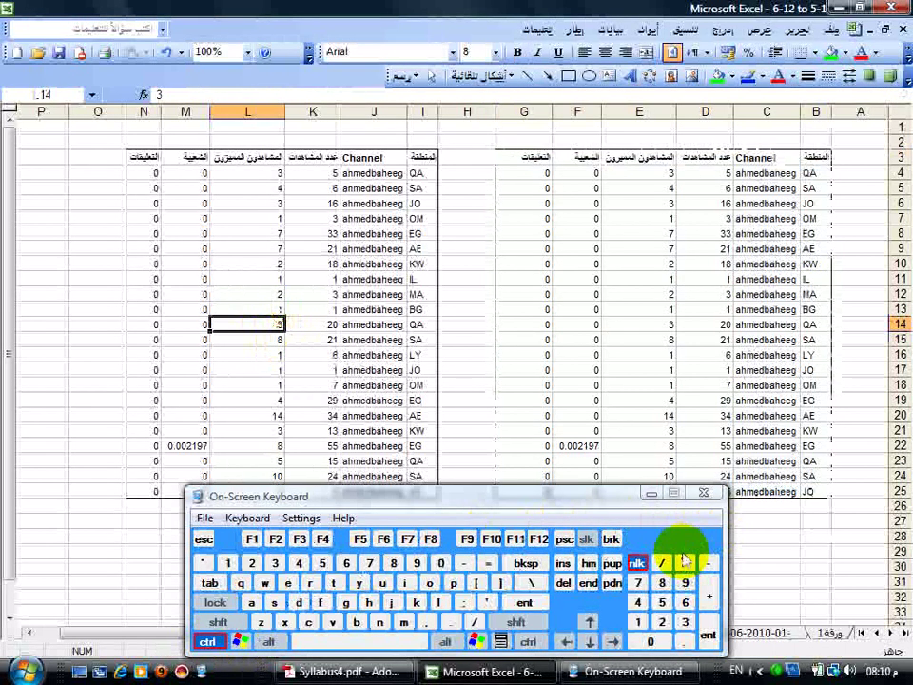
pyautogui.click(684, 563)
pyautogui.hotkey('ctrl', 'c')
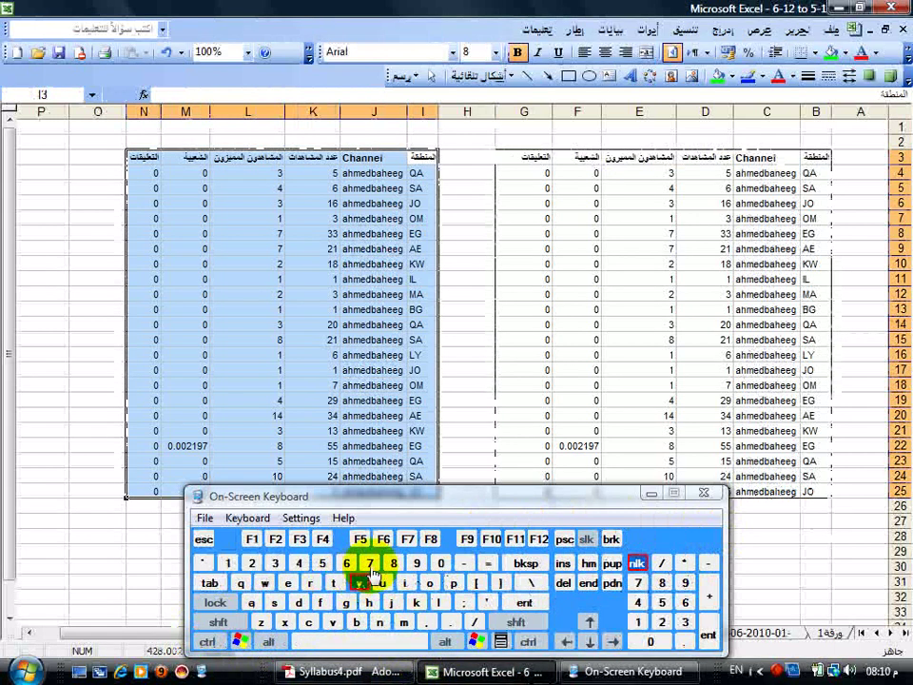
# - Close the On-Screen Keyboard and clear the second table's selection by going to G28
pyautogui.click(217, 624)
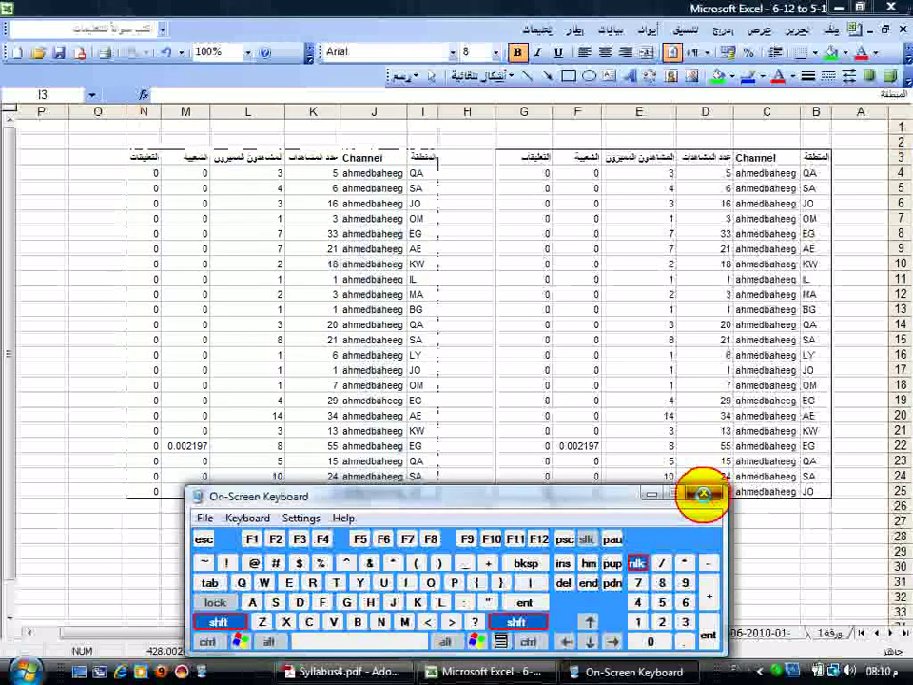
pyautogui.click(705, 496)
pyautogui.click(525, 533)
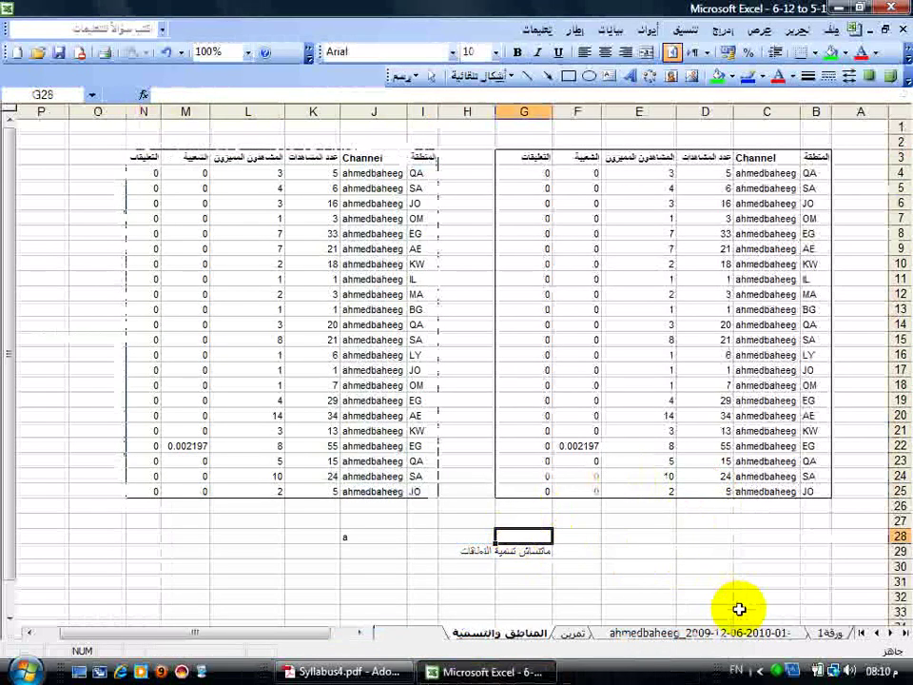
# - Look at the sheets تمرين and ورقة1, and return to the sheet المناطق والتسمية
pyautogui.click(576, 633)
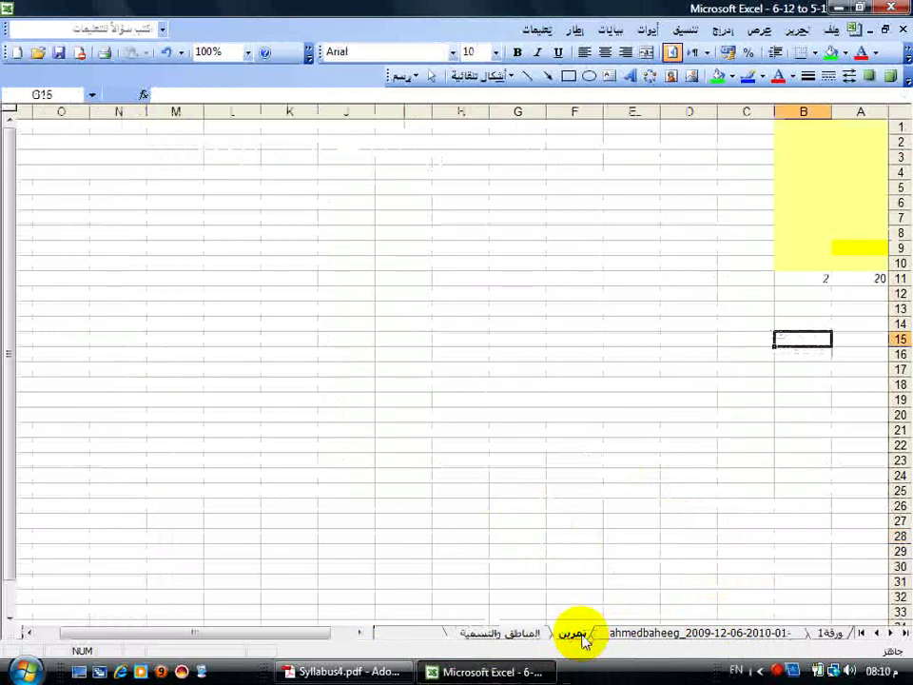
pyautogui.click(820, 633)
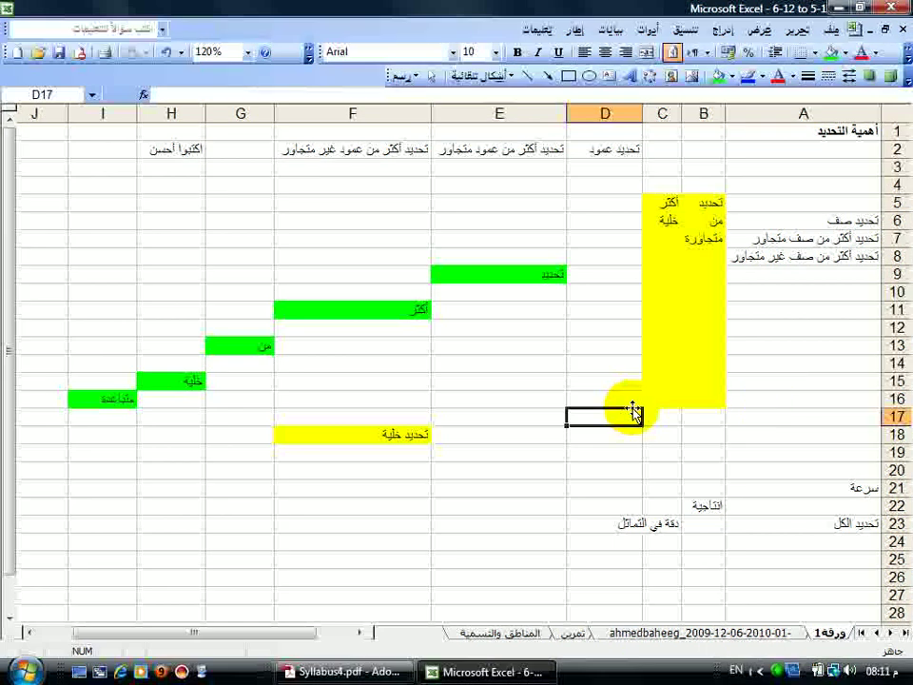
pyautogui.click(504, 633)
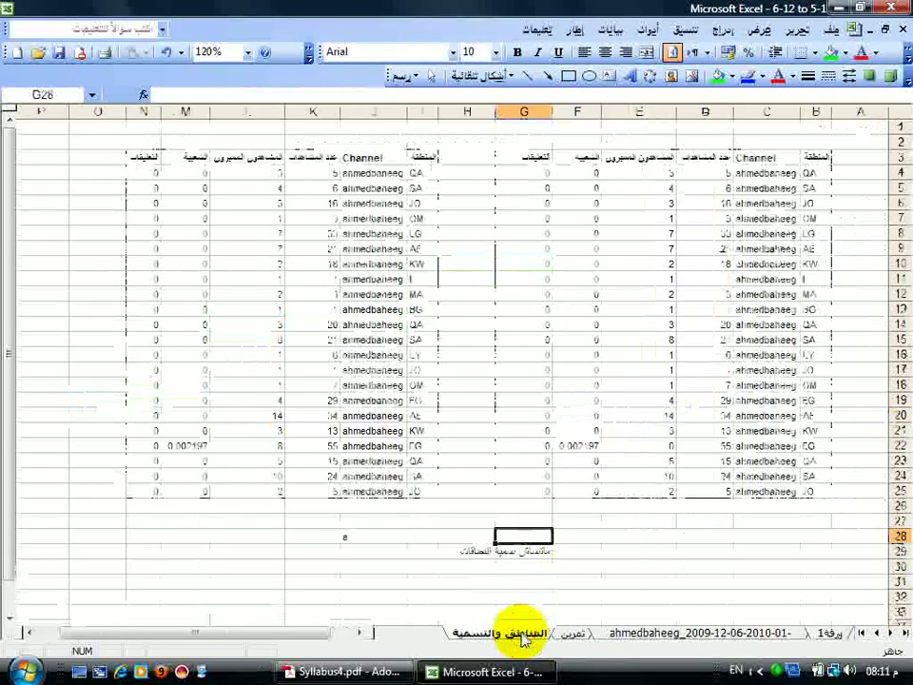